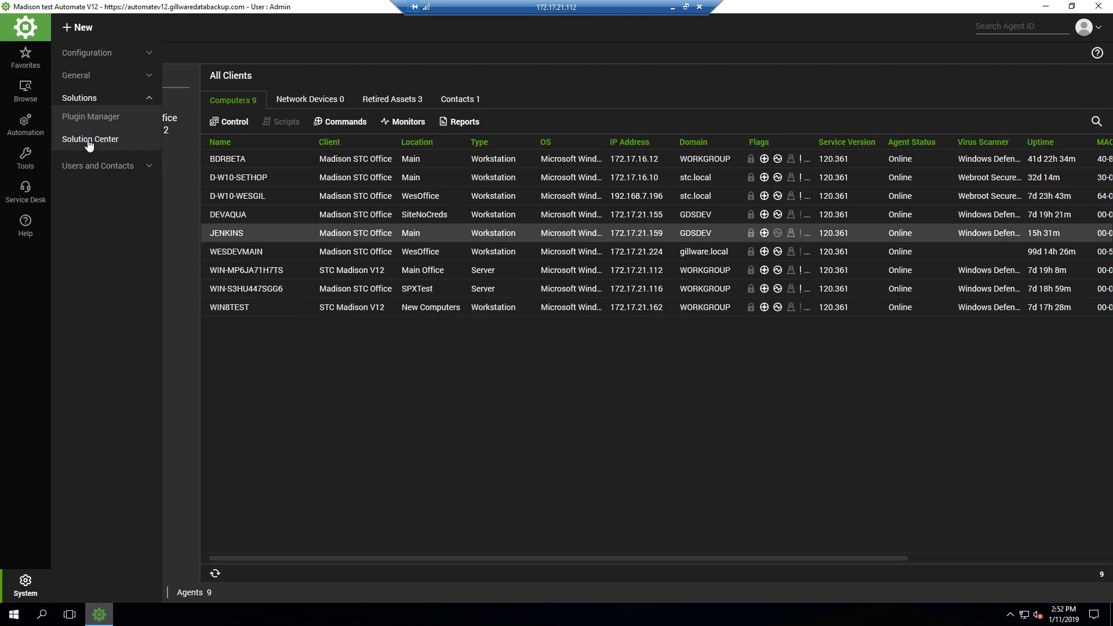
- Open the Solution Center and queue the StorageCraft Backup solution from the Backup solutions
click(89, 141)
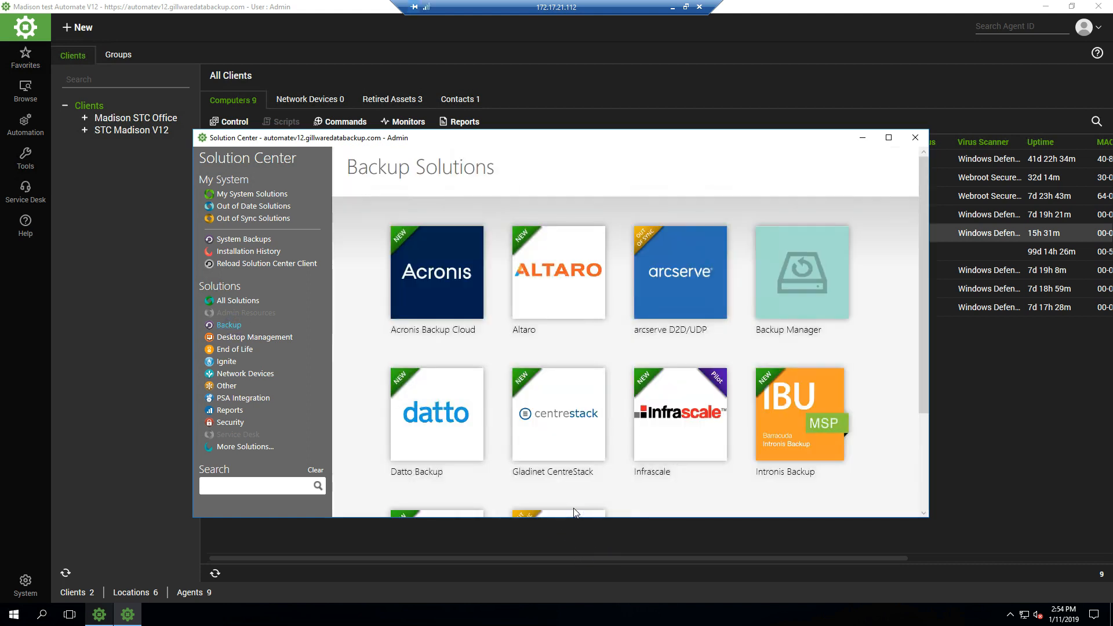
click(958, 493)
scroll(580, 463, down, 4)
click(527, 480)
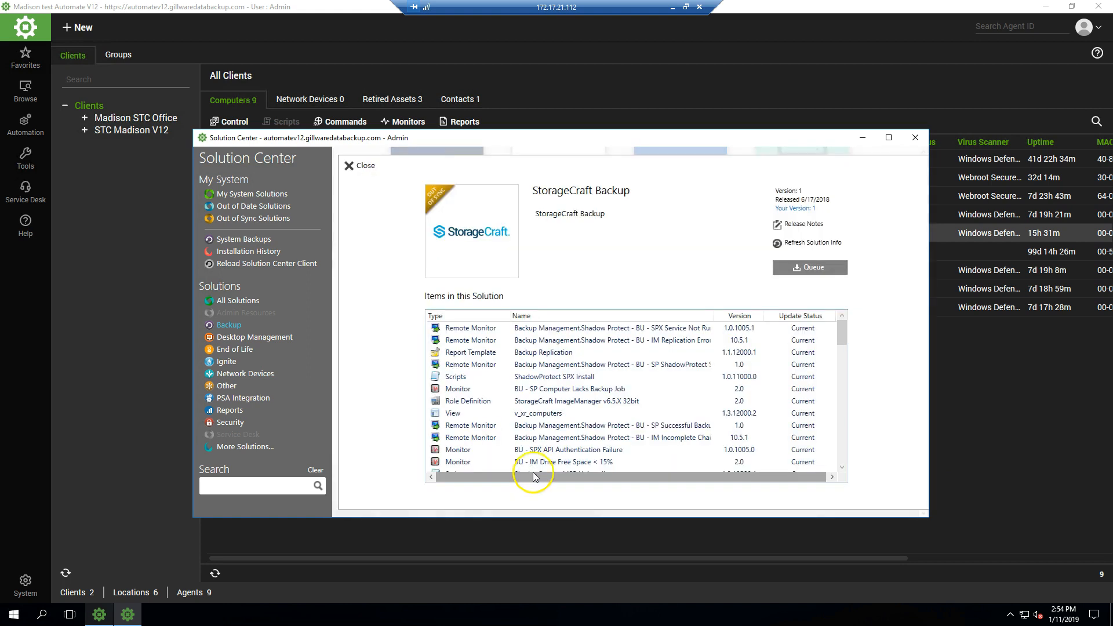
click(811, 268)
click(665, 387)
click(599, 435)
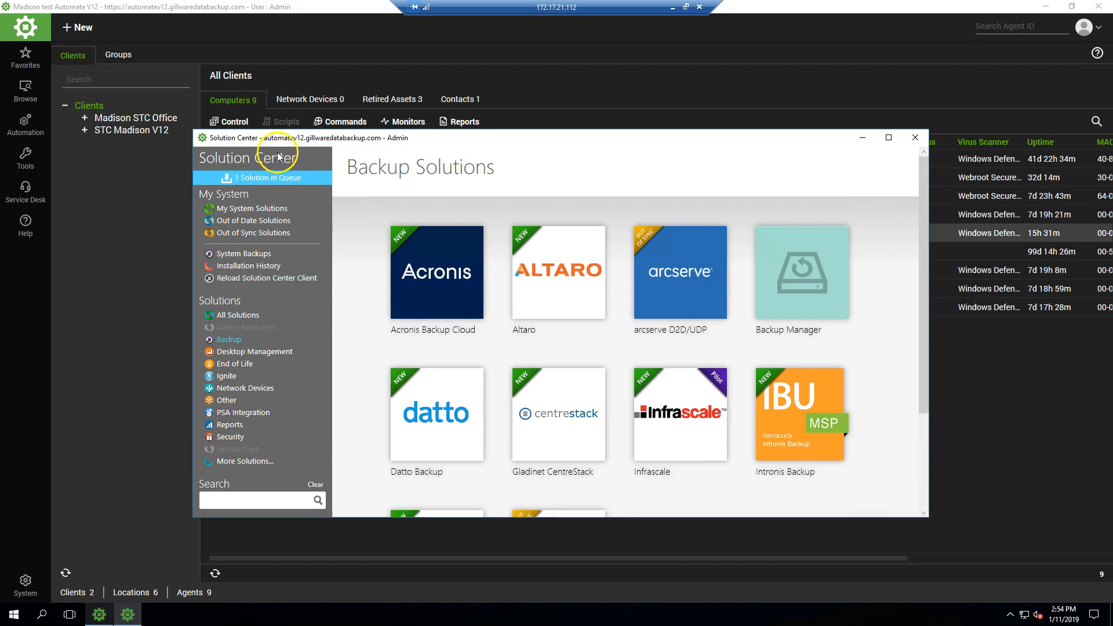
- Install the queued StorageCraft Backup solution through to completion, and close the Solution Center
click(269, 178)
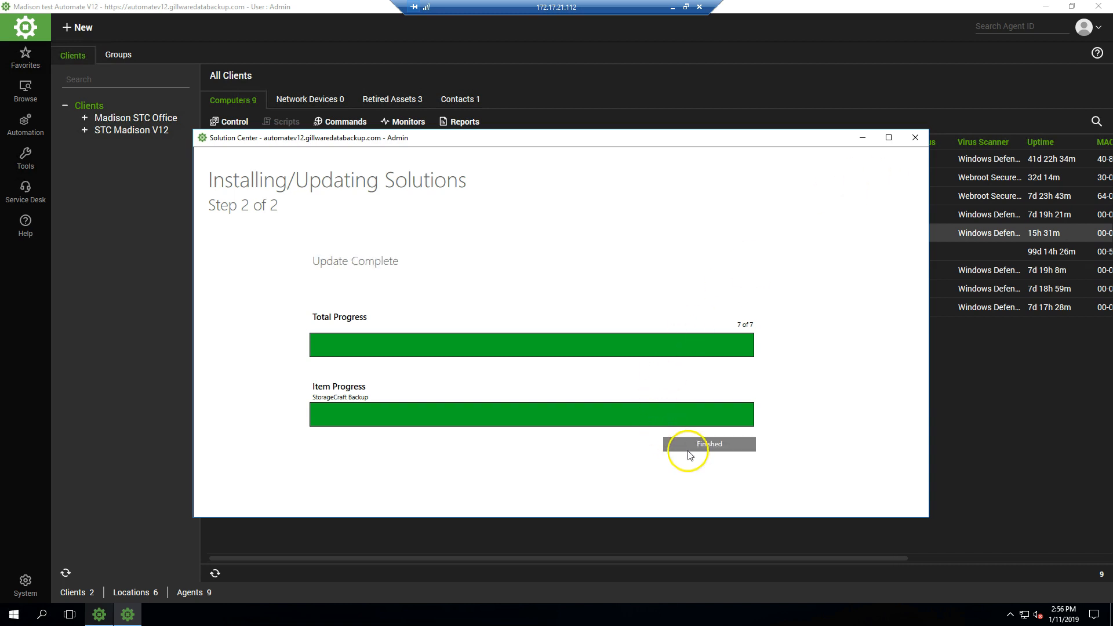
click(701, 446)
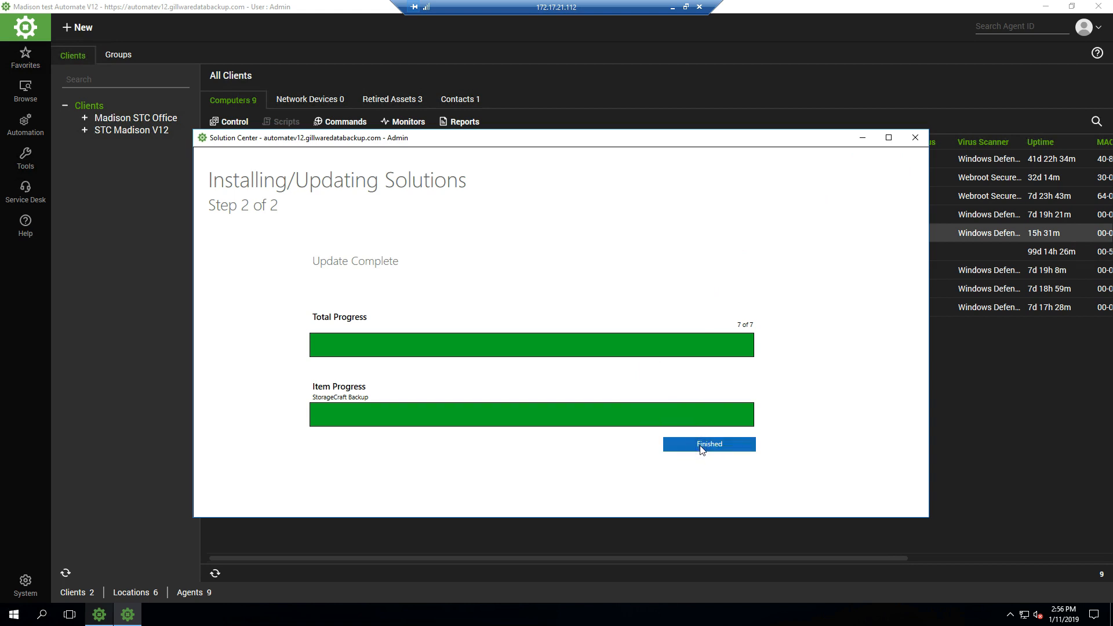
click(708, 465)
click(709, 459)
click(707, 446)
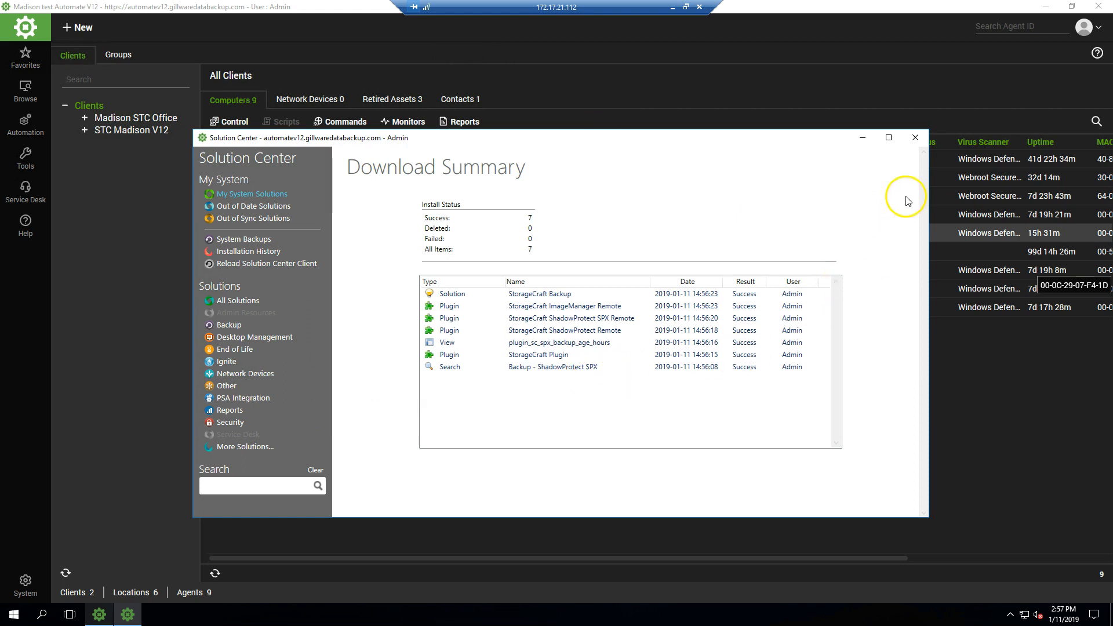
click(915, 139)
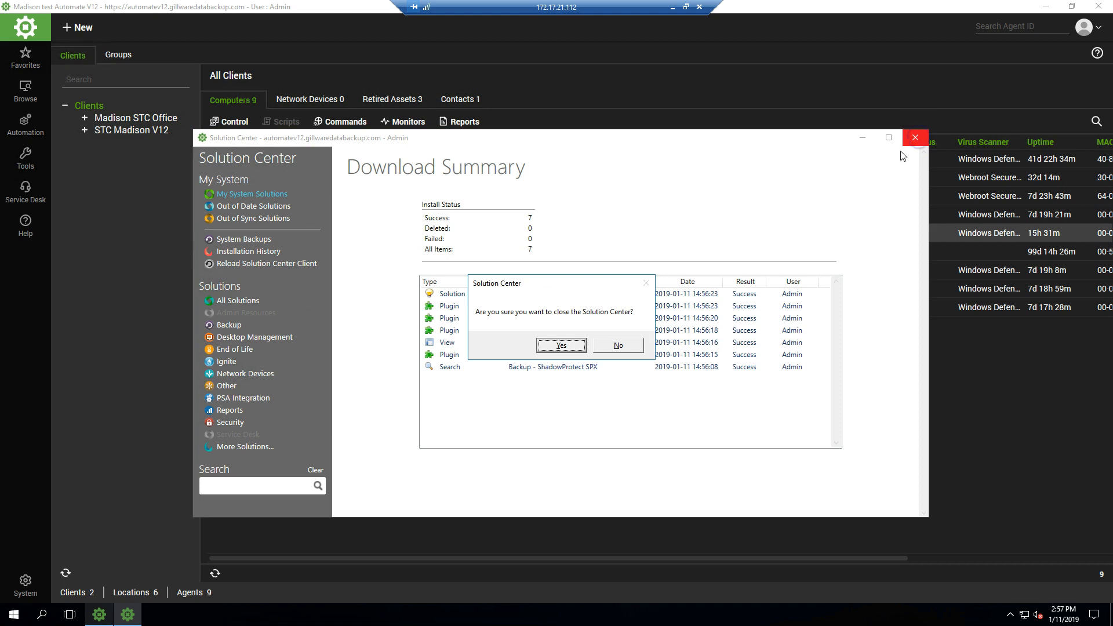
click(565, 351)
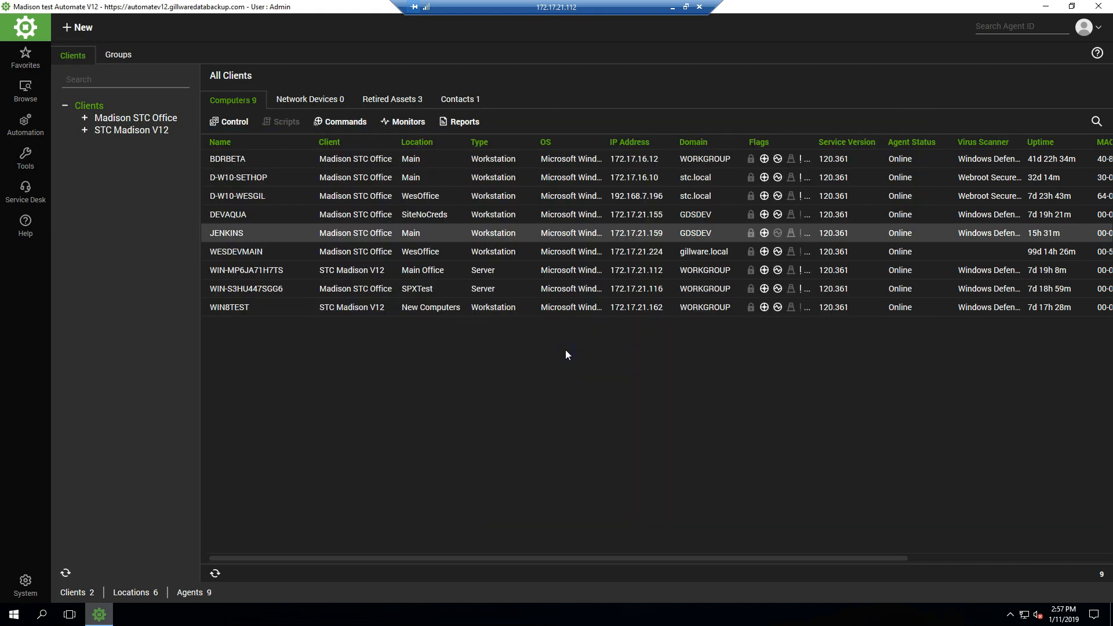
- Open the Plugin Manager and check the names, versions and enabled status of the StorageCraft plugins, widening the name and version columns
click(9, 589)
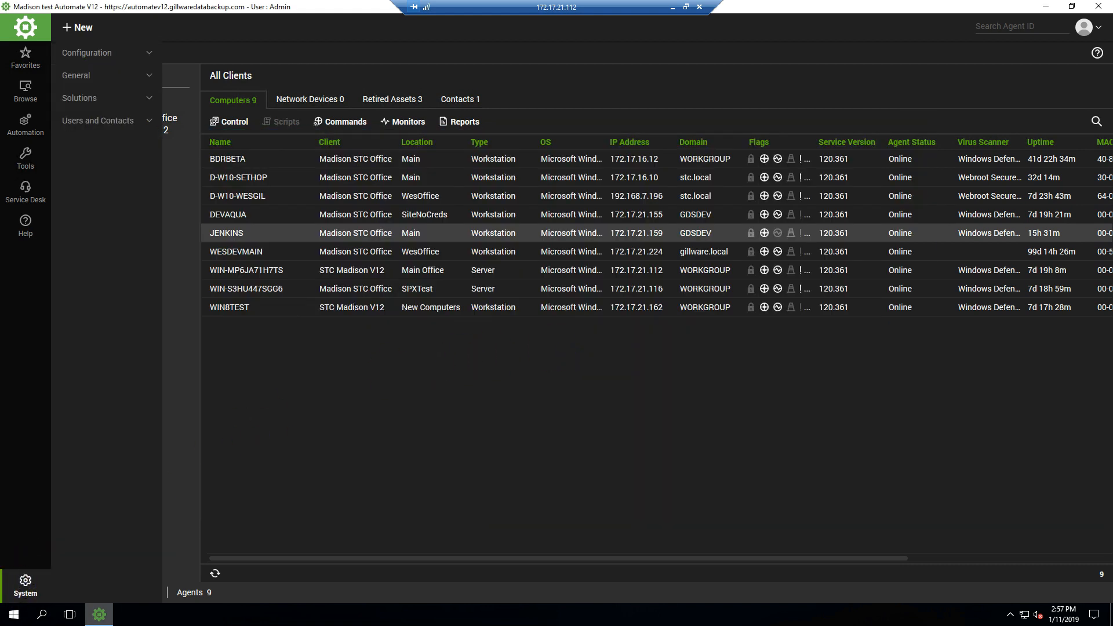
click(80, 99)
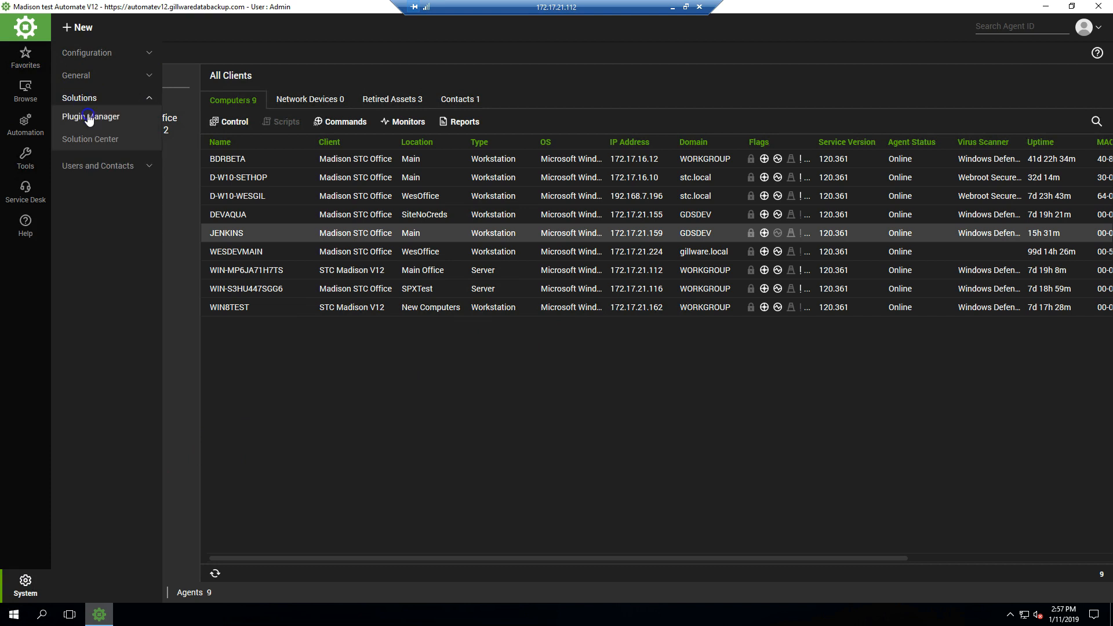
click(88, 112)
drag(277, 71, 396, 76)
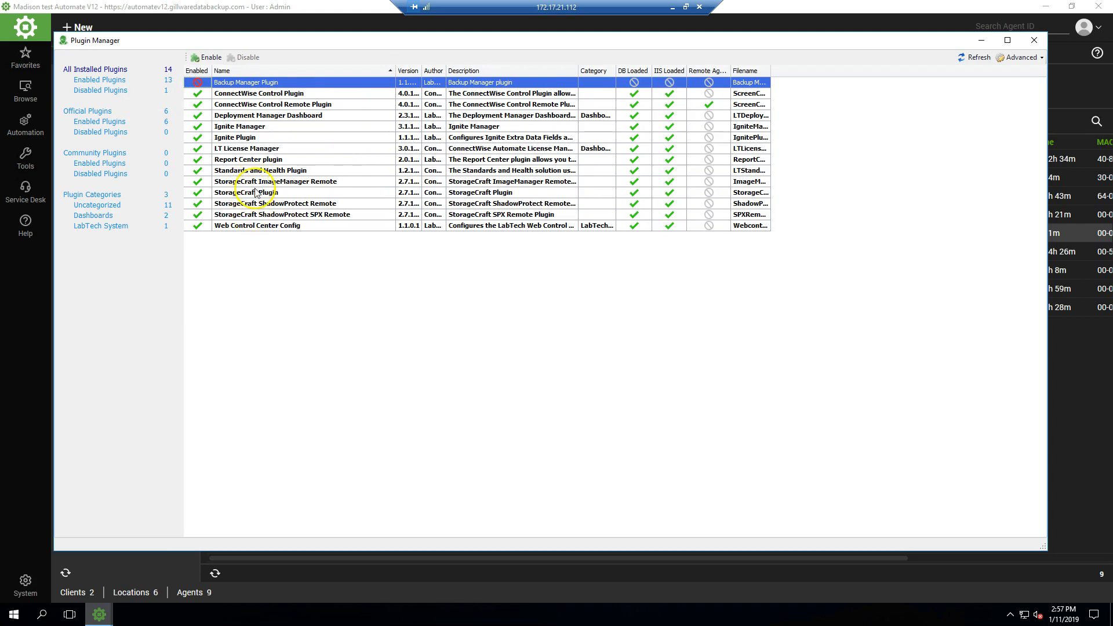
click(255, 192)
drag(422, 72, 486, 84)
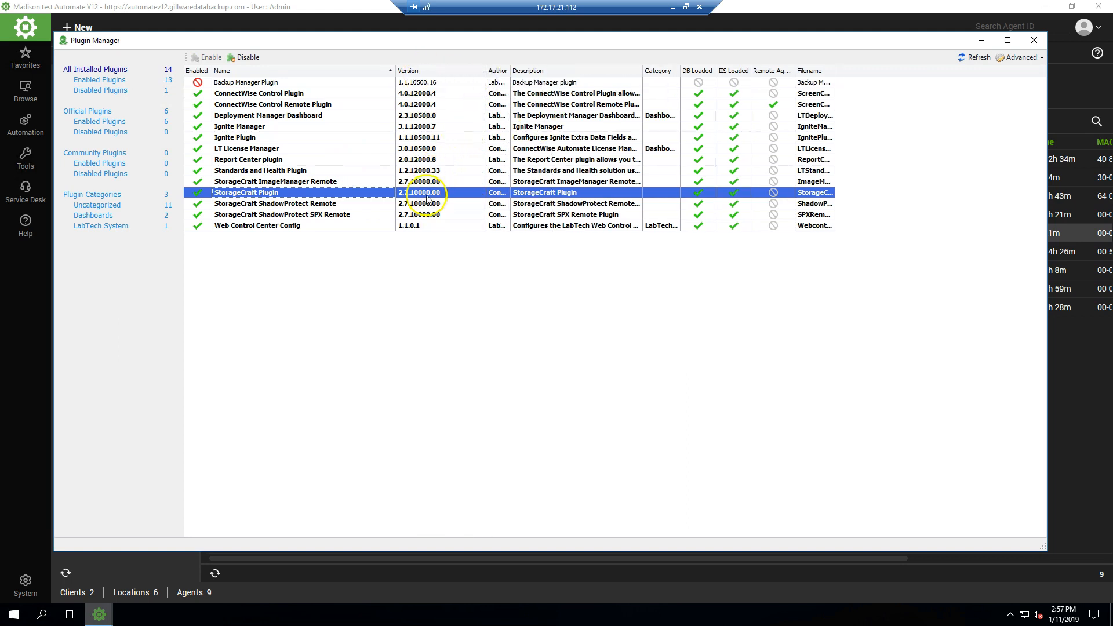
click(298, 181)
click(309, 204)
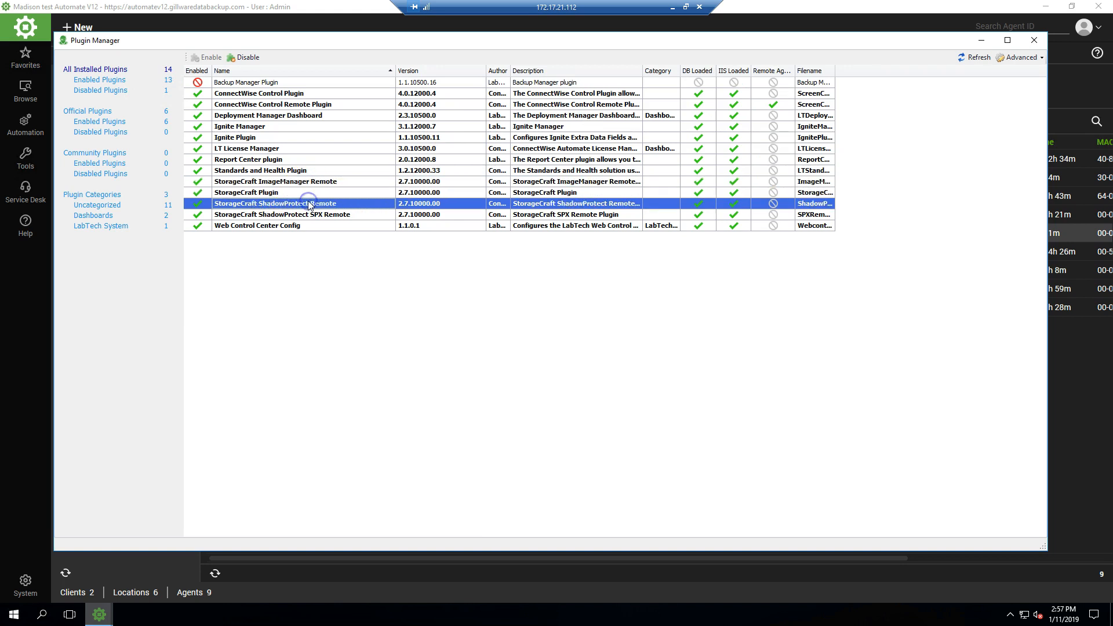
click(317, 215)
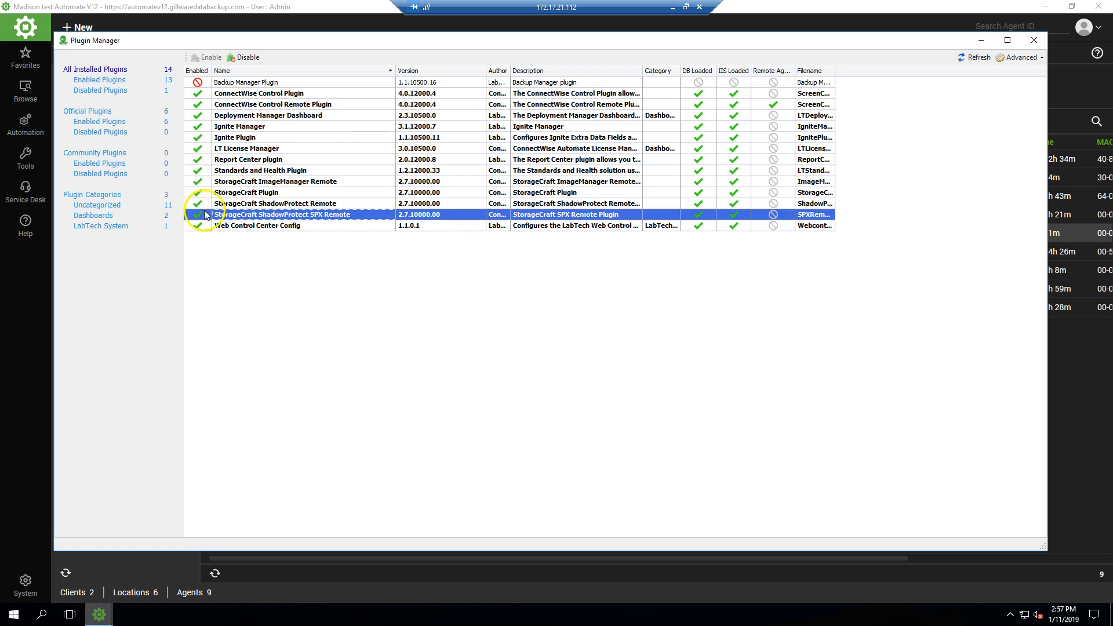
click(232, 193)
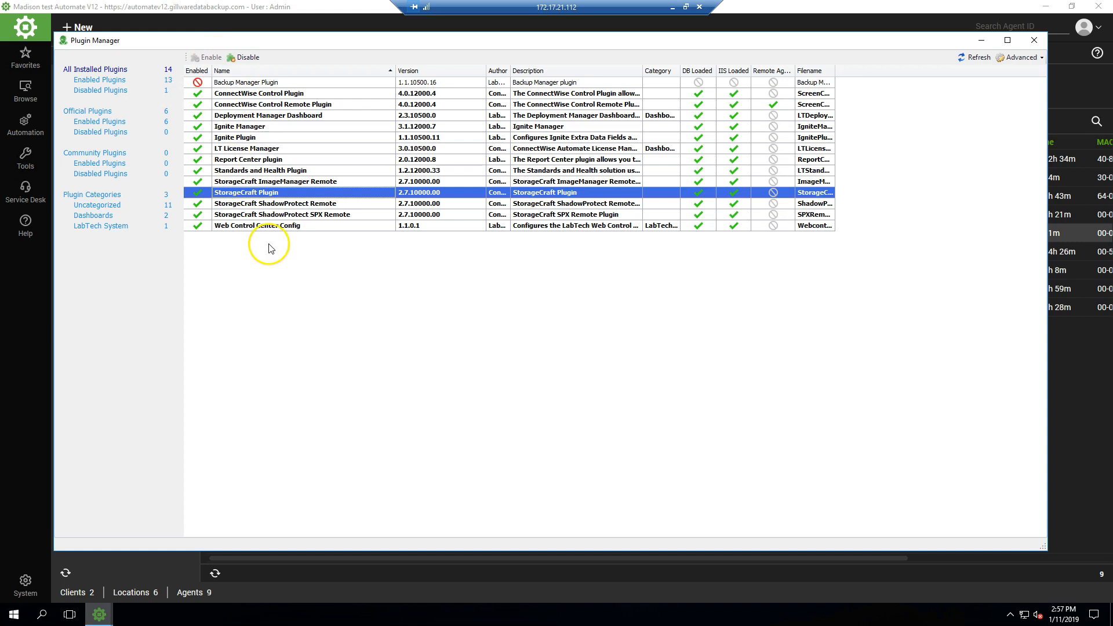
- Reload the Control Center plugins and close the Plugin Manager
click(1019, 56)
mouse_move(1018, 70)
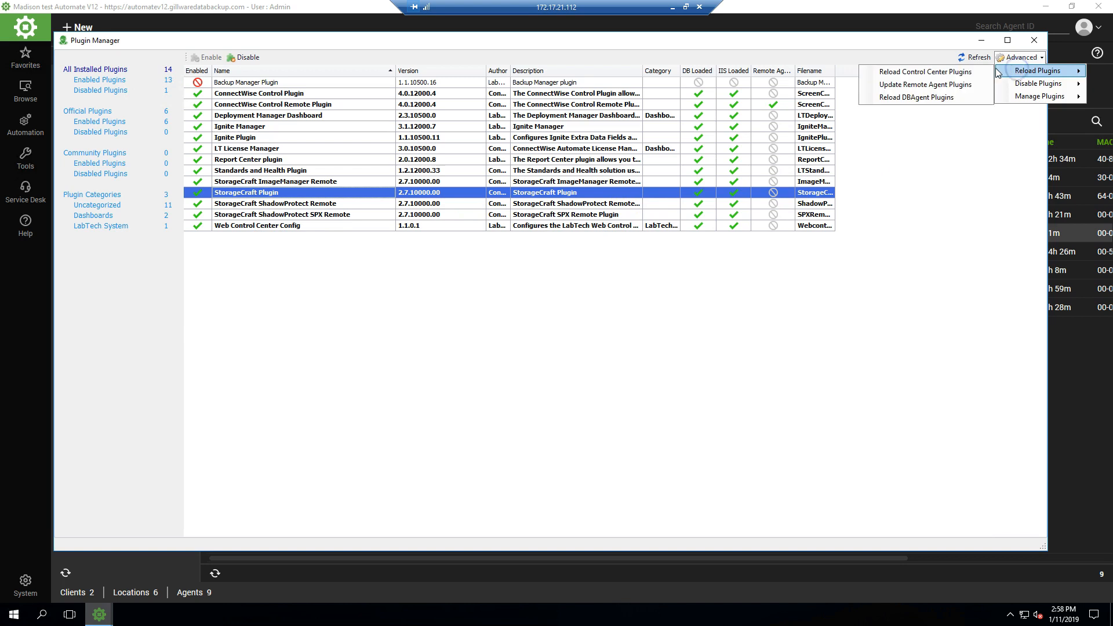
click(951, 72)
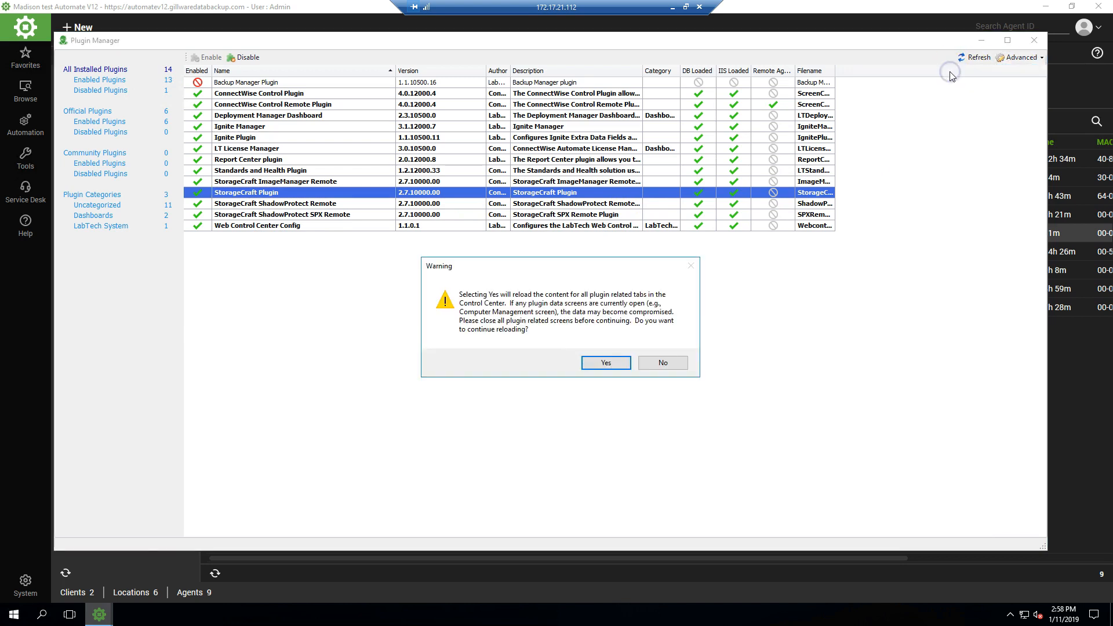
click(592, 364)
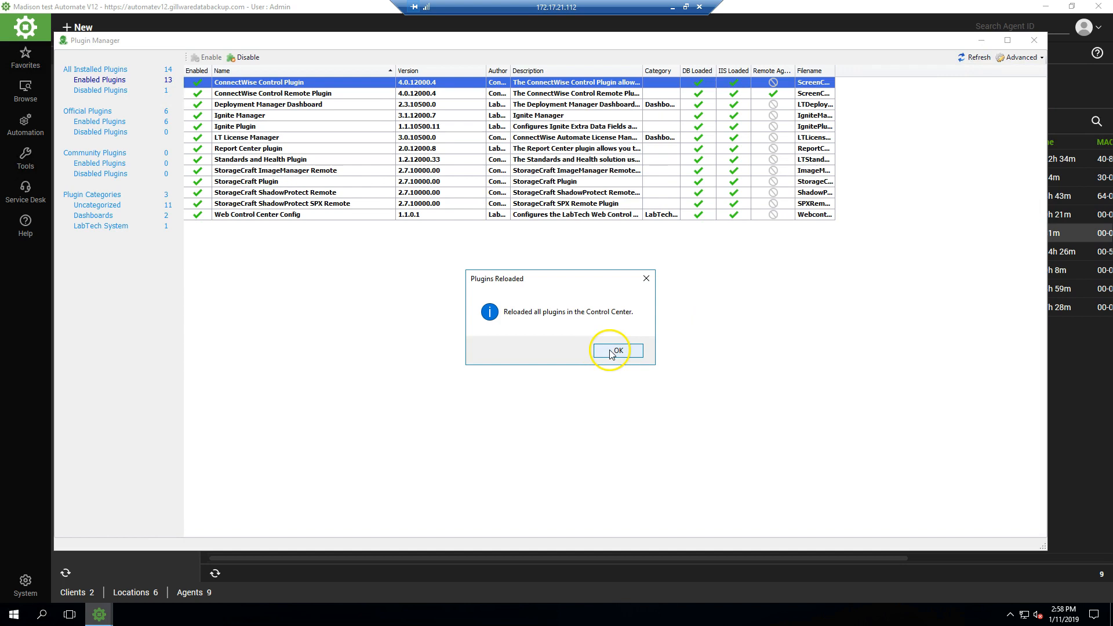
click(612, 351)
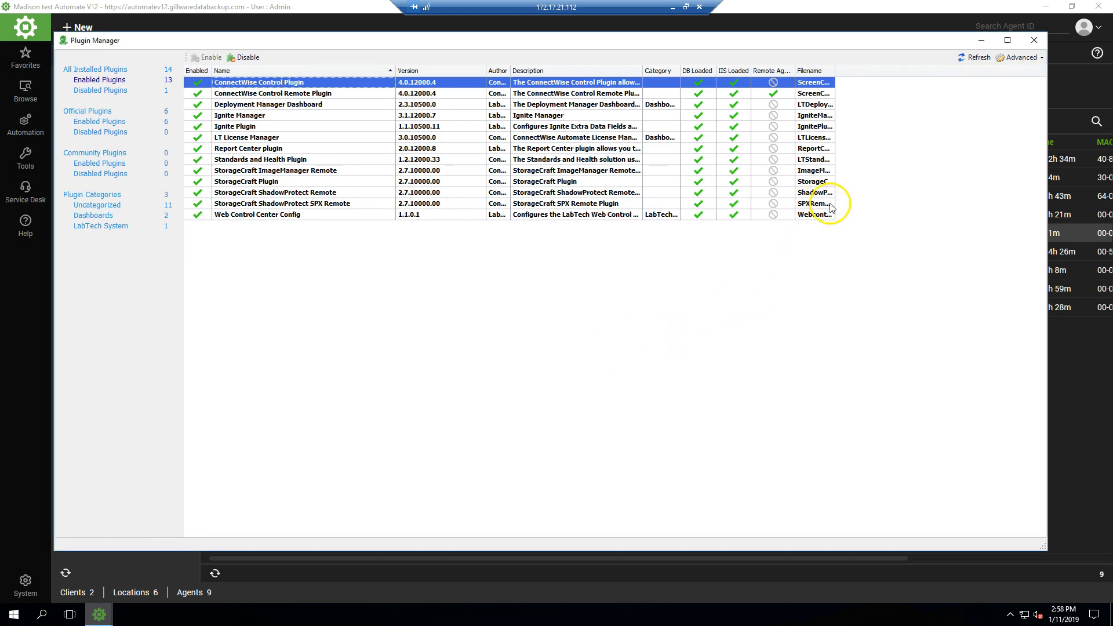
click(1034, 42)
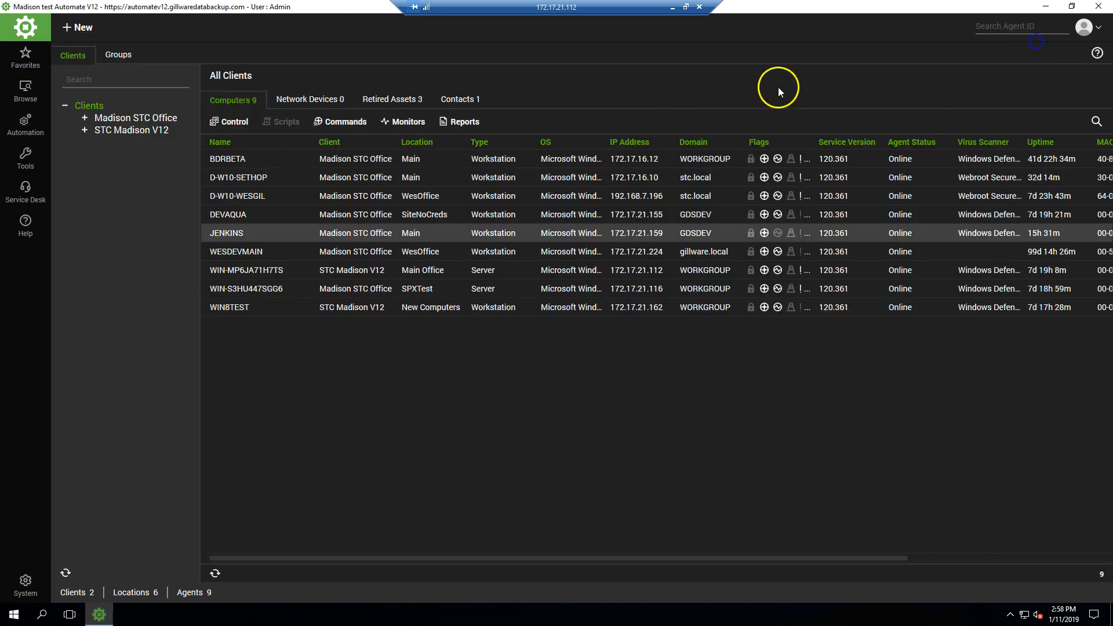
- Restart the Database Agent from the server status window, and close that window
click(25, 224)
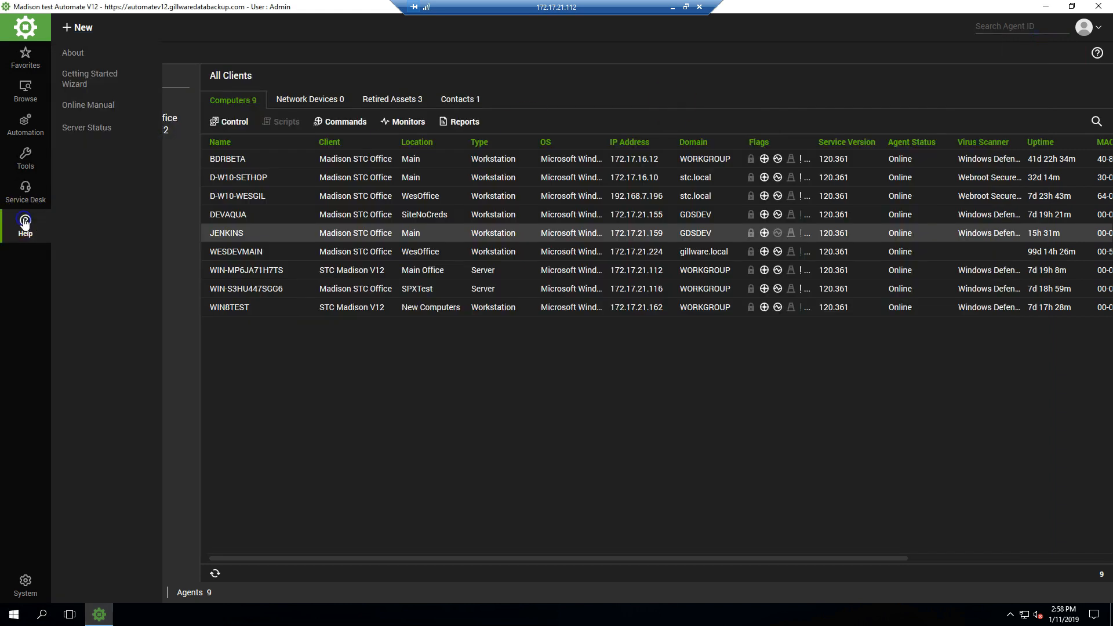
click(86, 128)
click(307, 338)
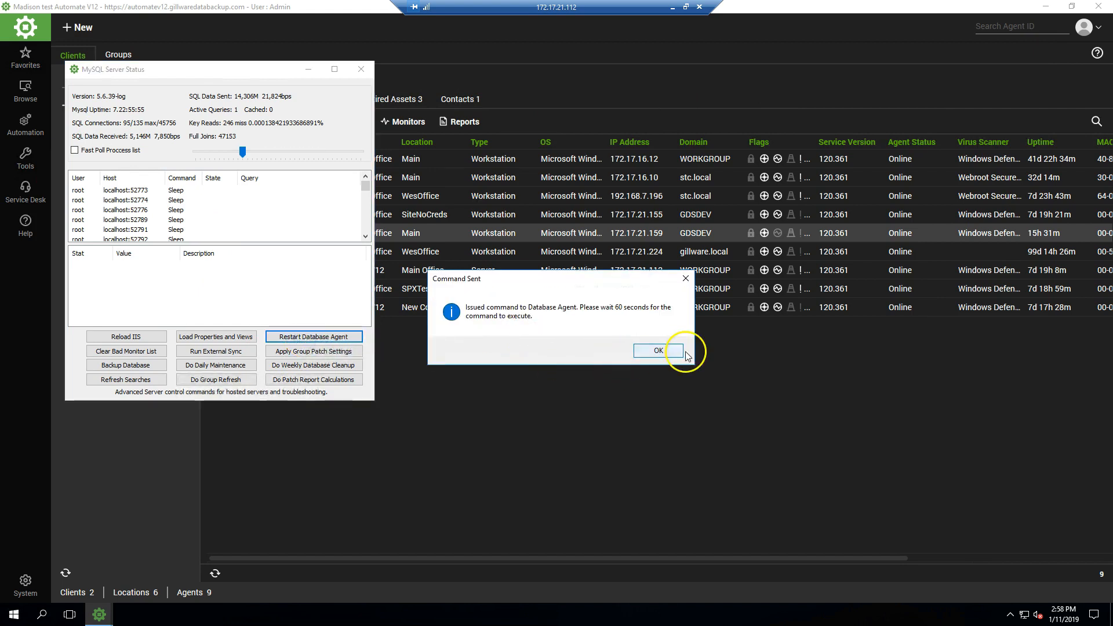
click(674, 353)
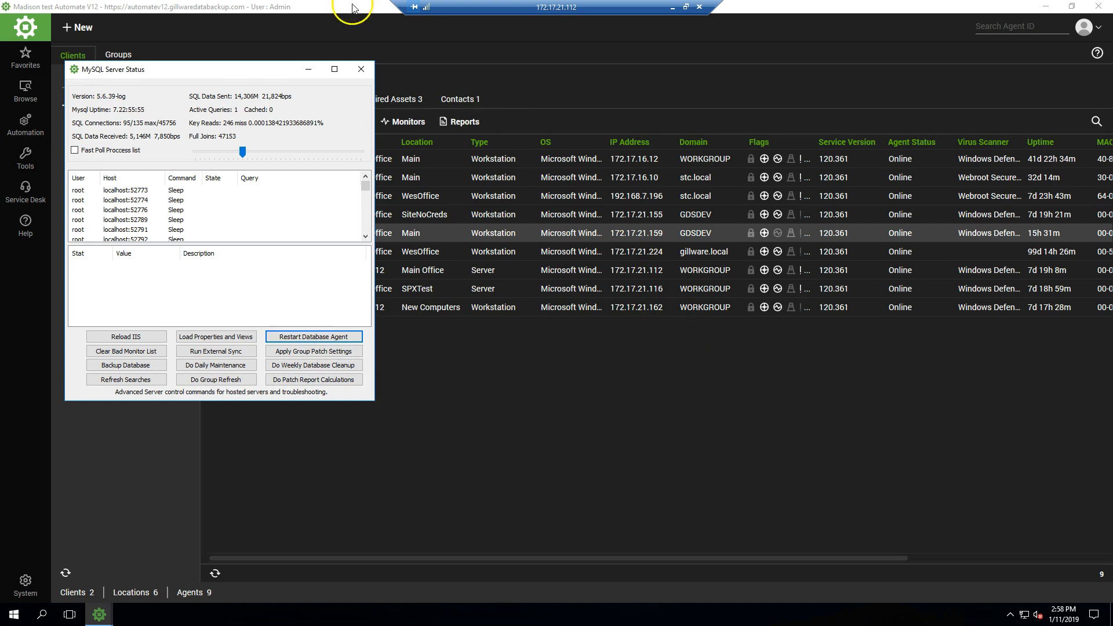
click(351, 68)
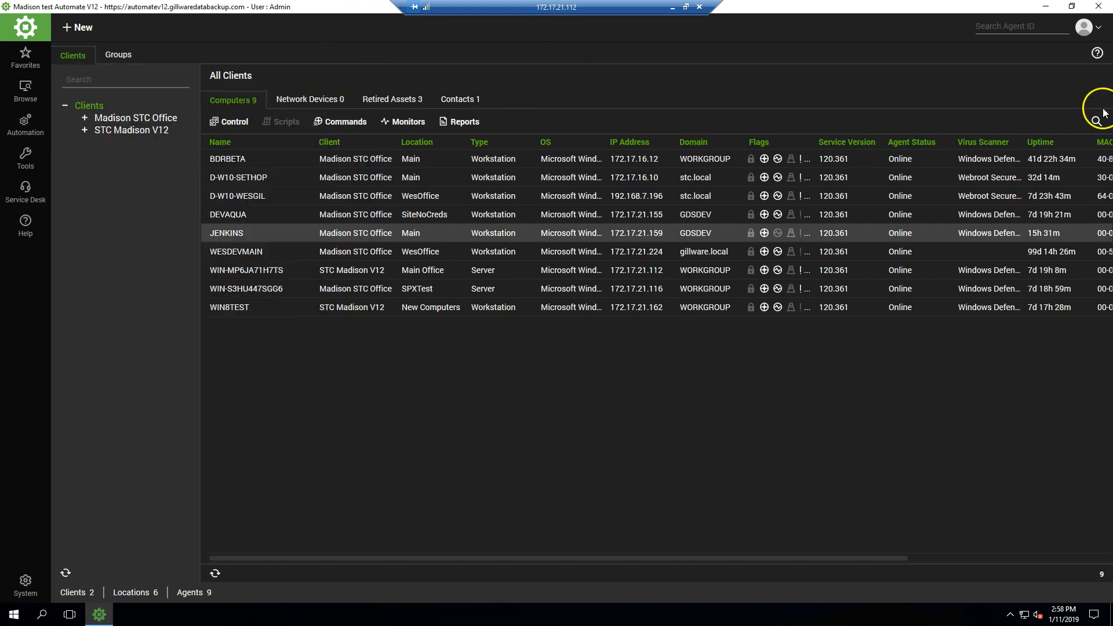
- Close the Automate Control Center and launch it again
click(1098, 7)
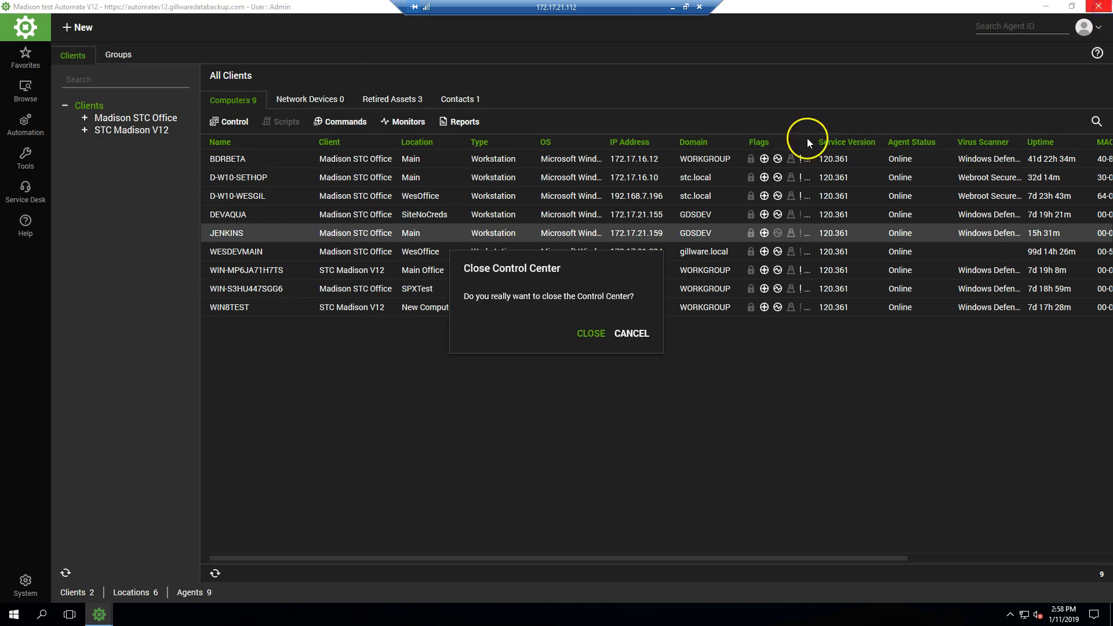
click(589, 332)
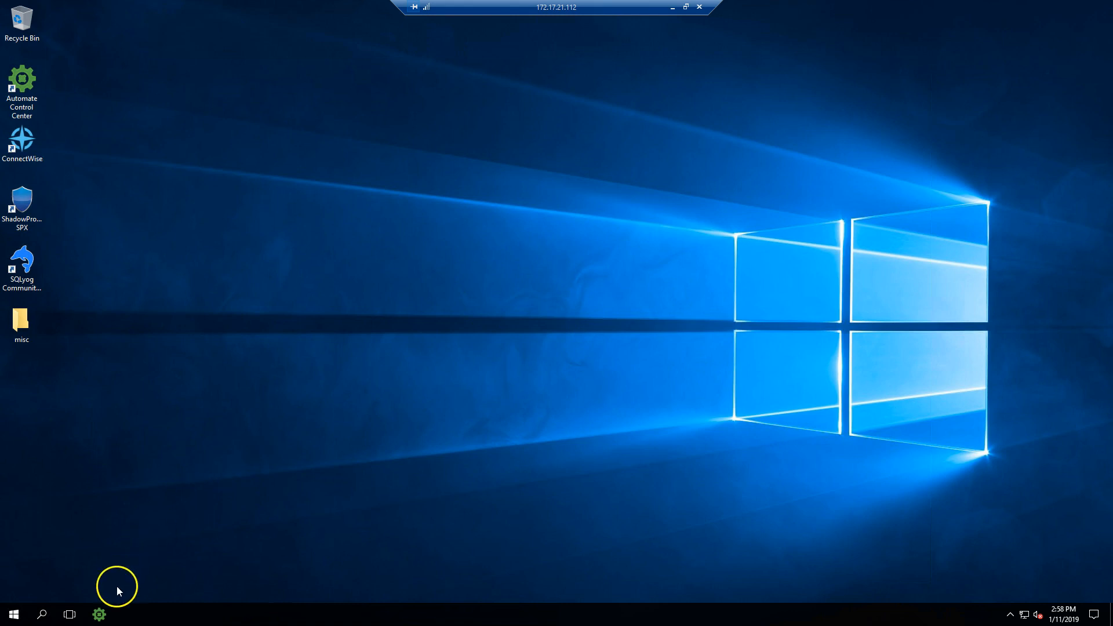
click(97, 613)
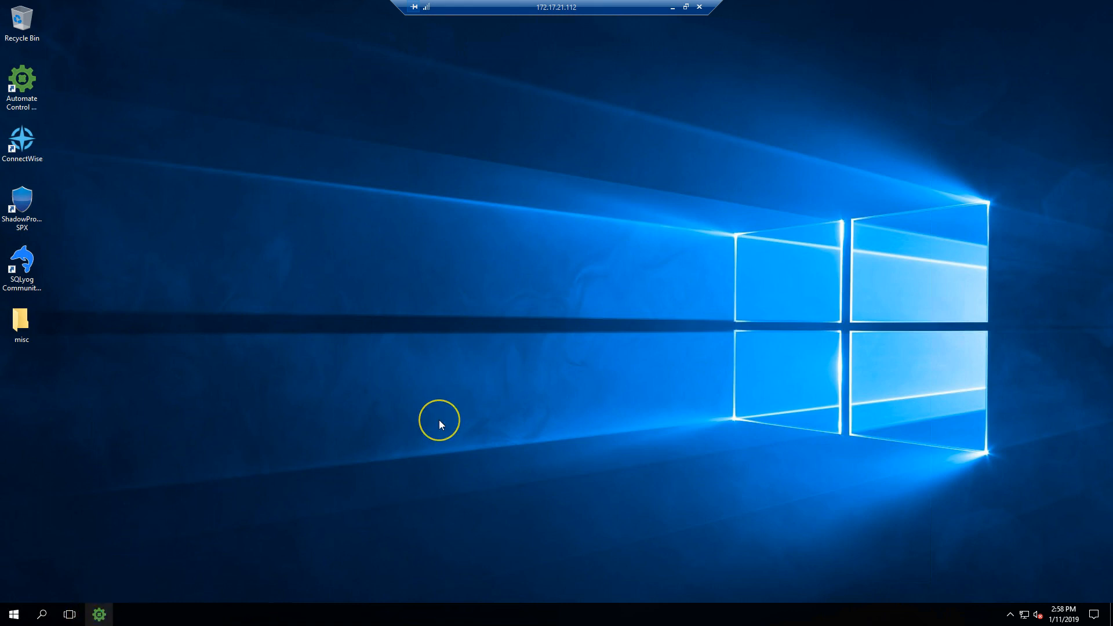
click(595, 382)
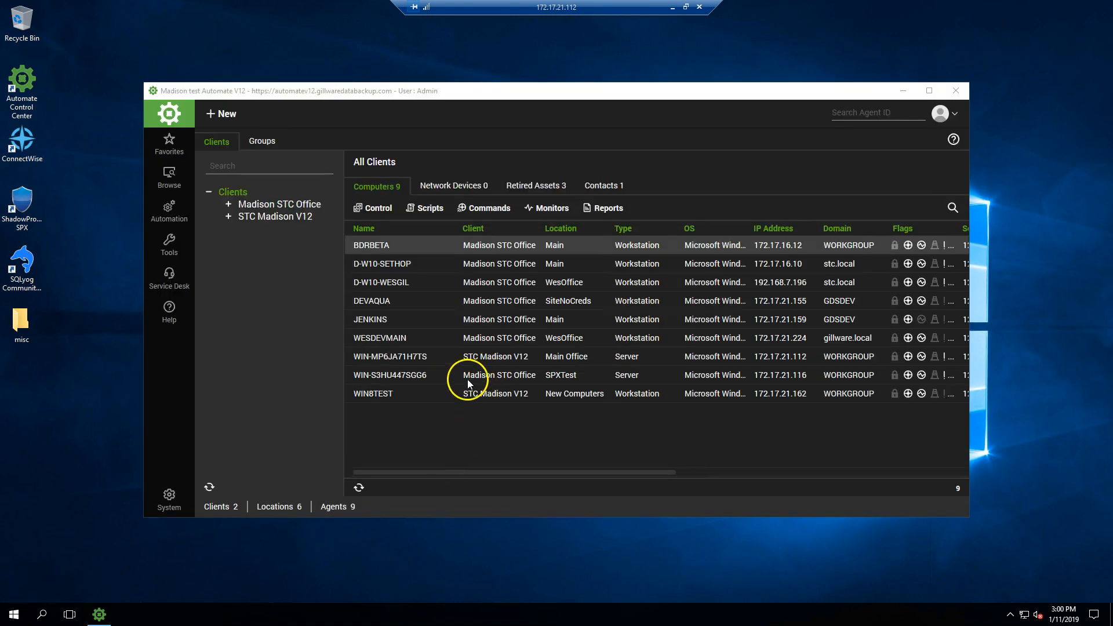
- Open the computer WIN-S3HU447SGG6 and examine its detected roles with the full StorageCraft role names readable
double_click(422, 375)
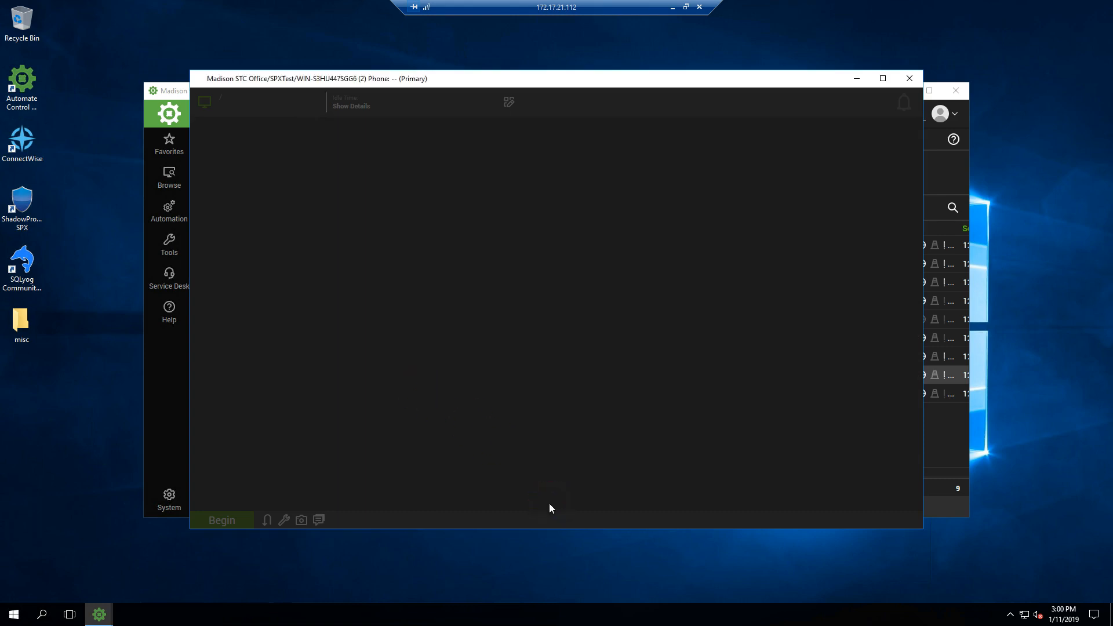
click(525, 591)
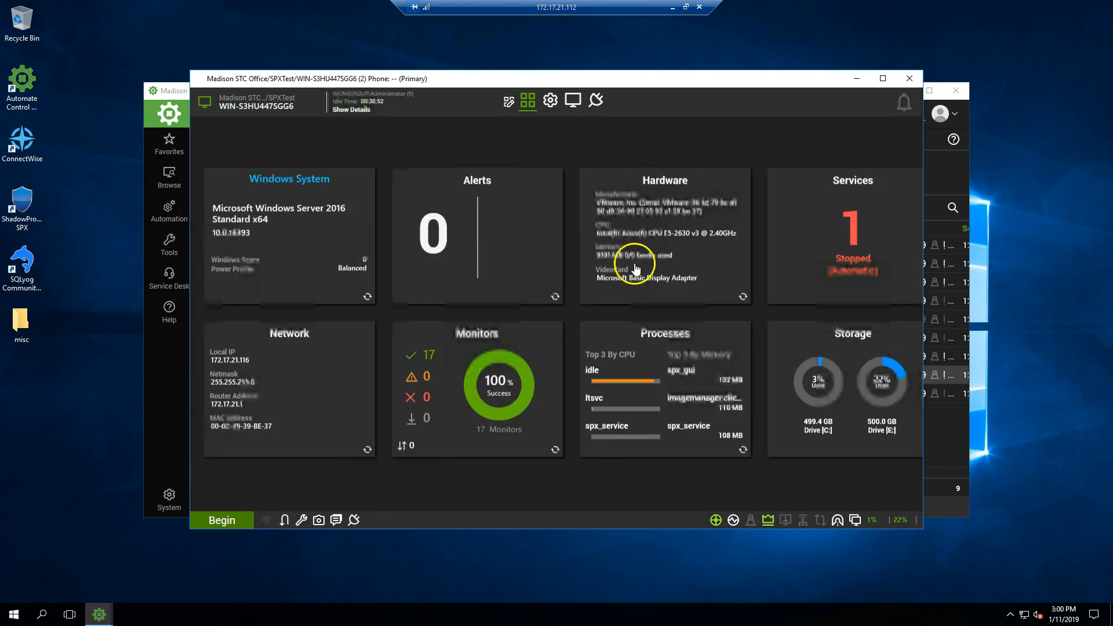
click(374, 295)
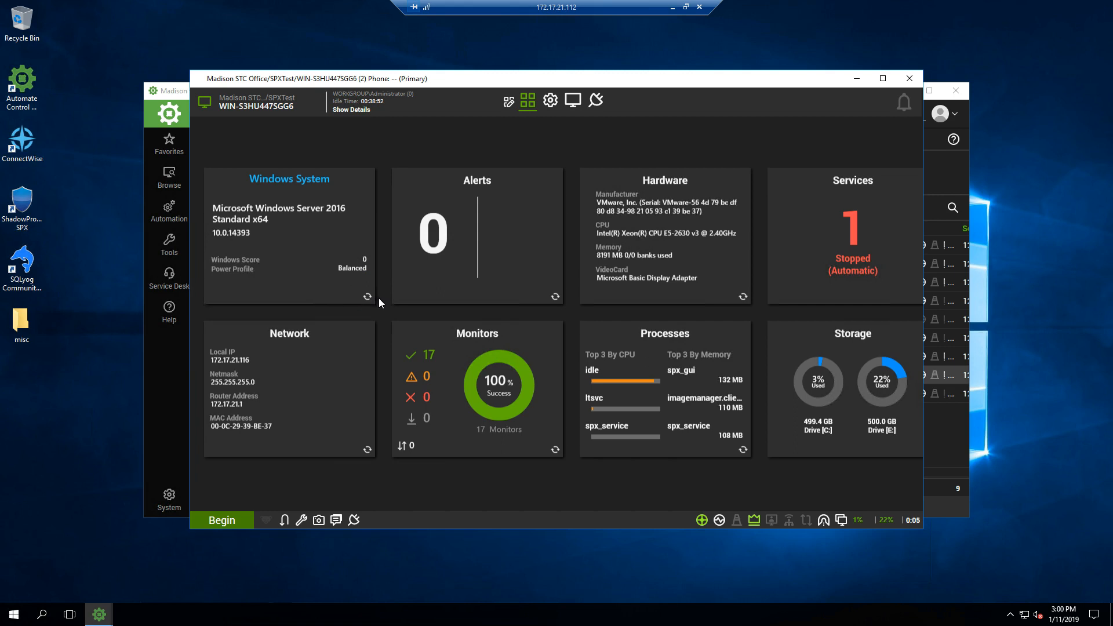
click(550, 103)
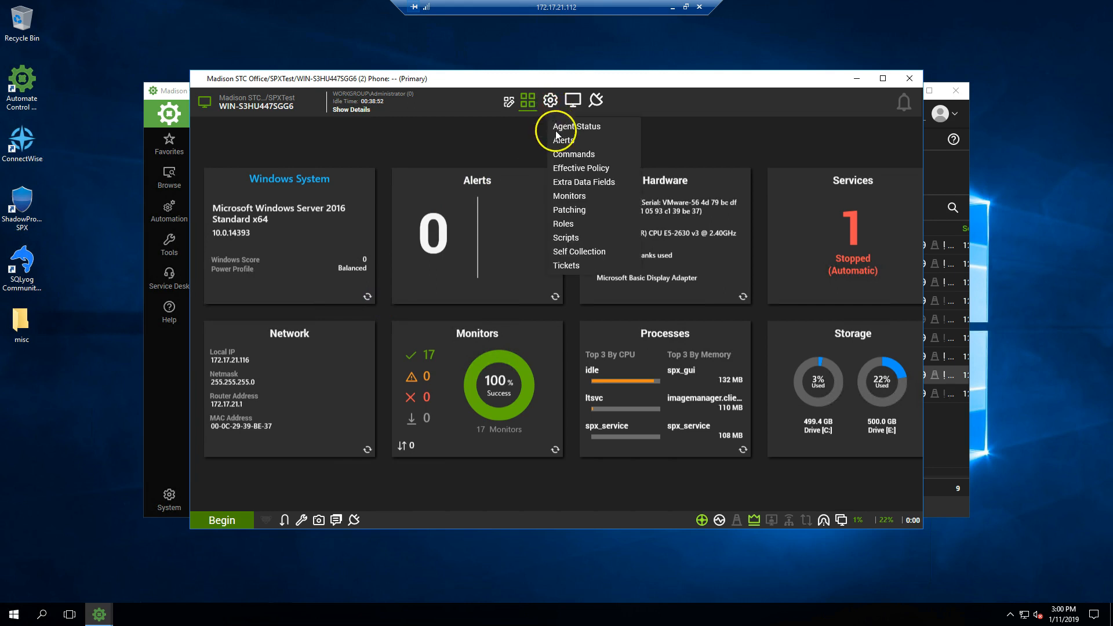
click(564, 224)
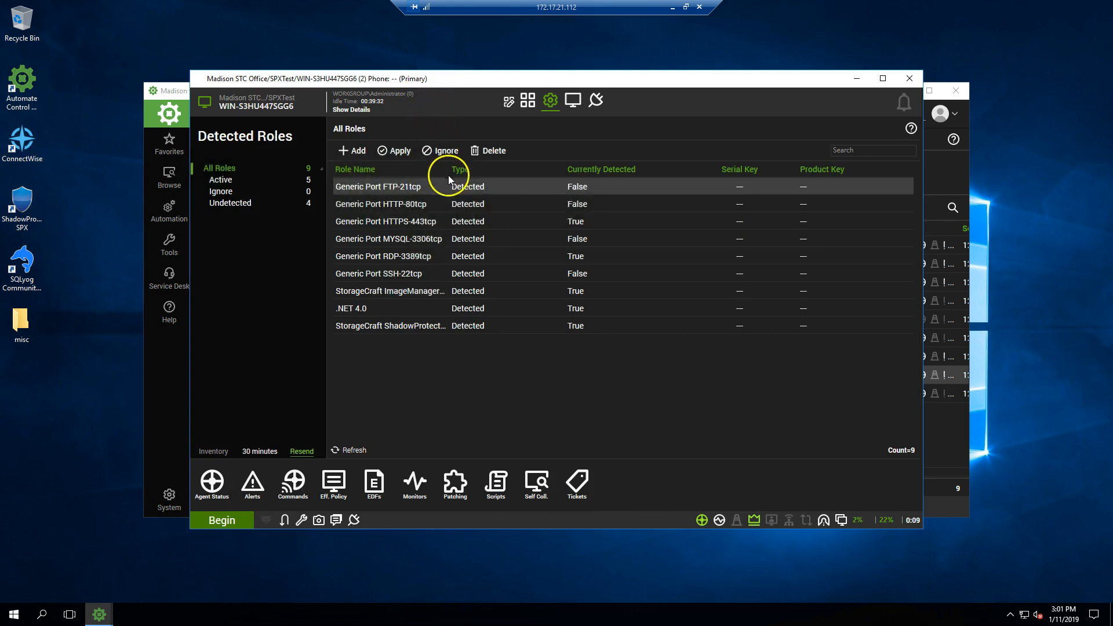
drag(449, 174, 538, 170)
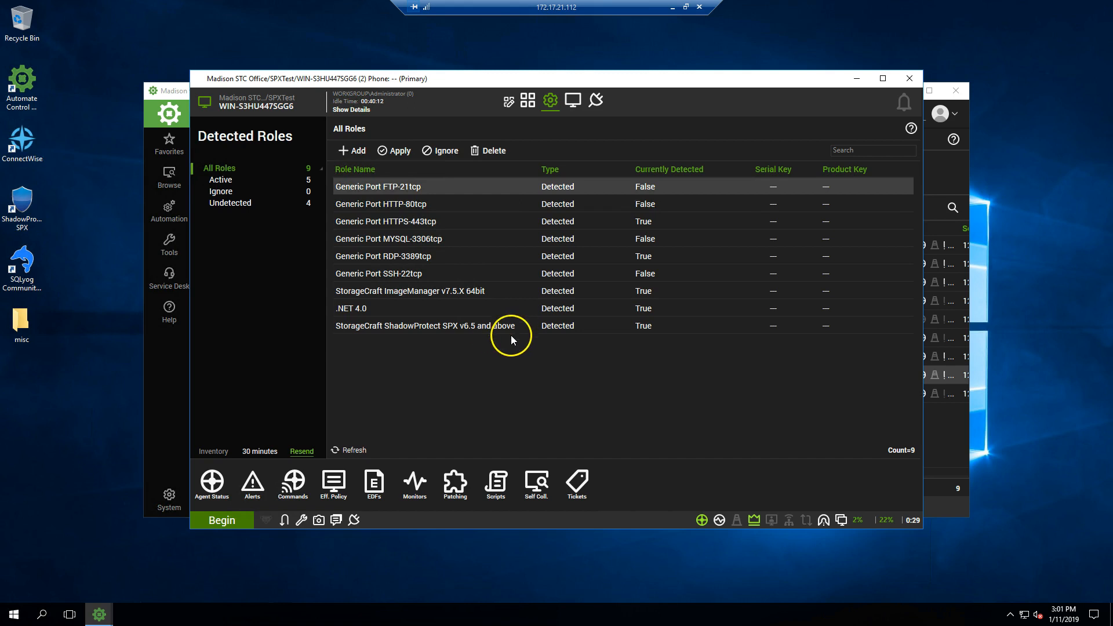
- Open the StorageCraft plugin for this computer and check which plugins are available for it
click(599, 101)
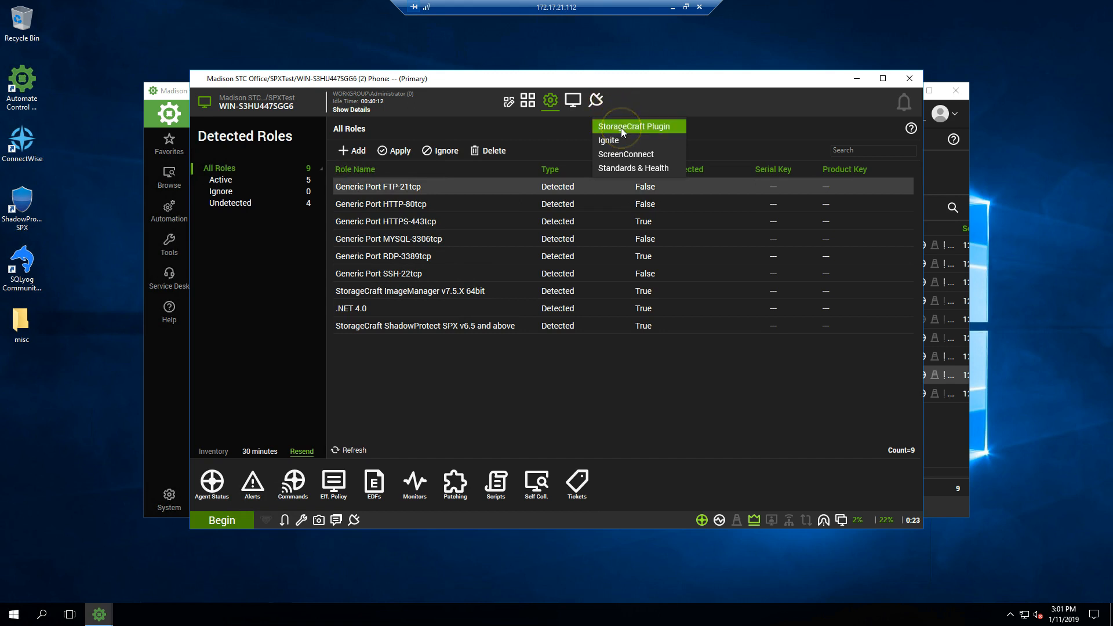
click(597, 102)
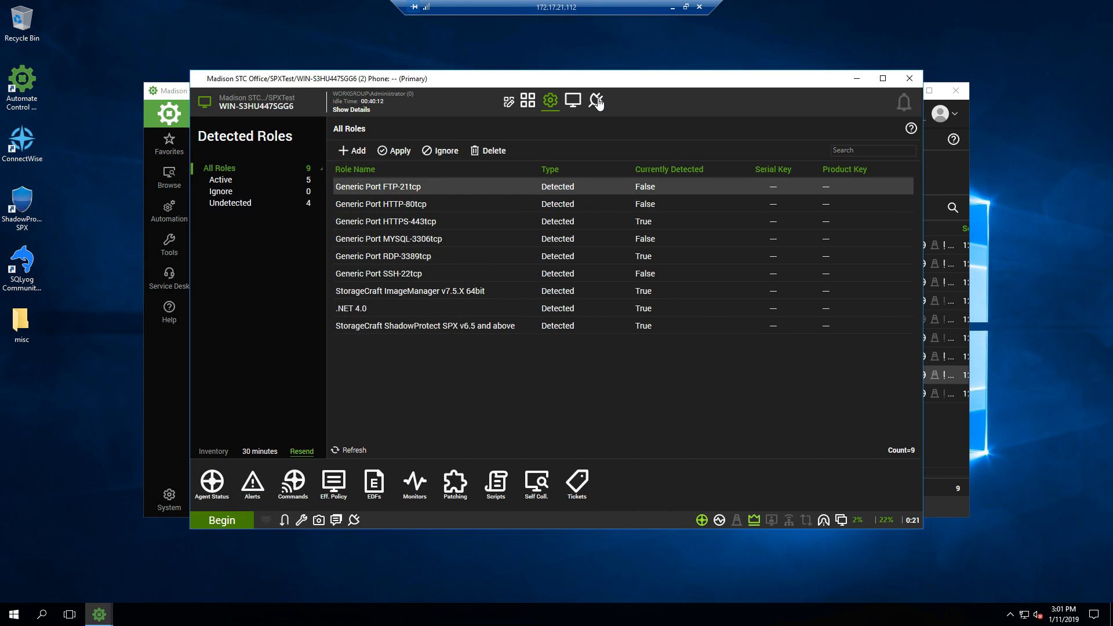
click(598, 102)
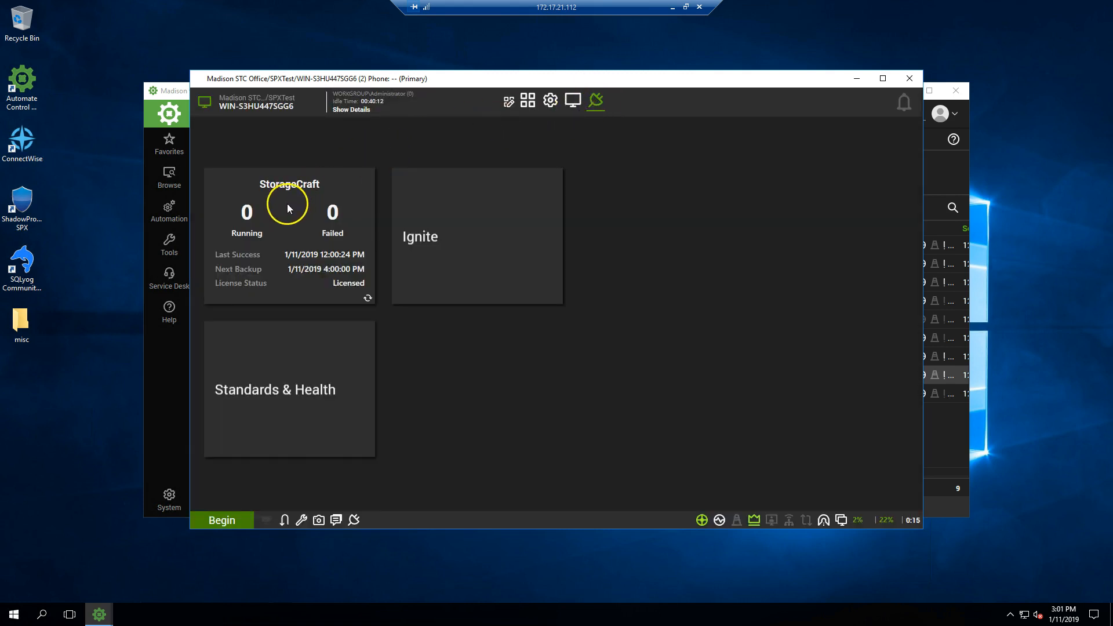
click(289, 223)
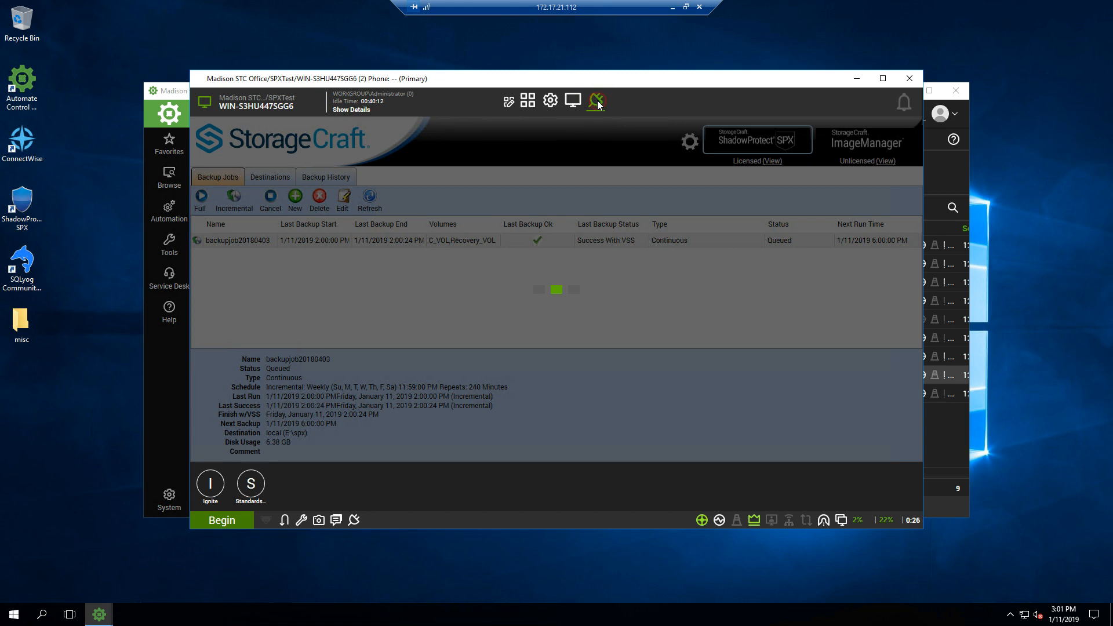
click(599, 104)
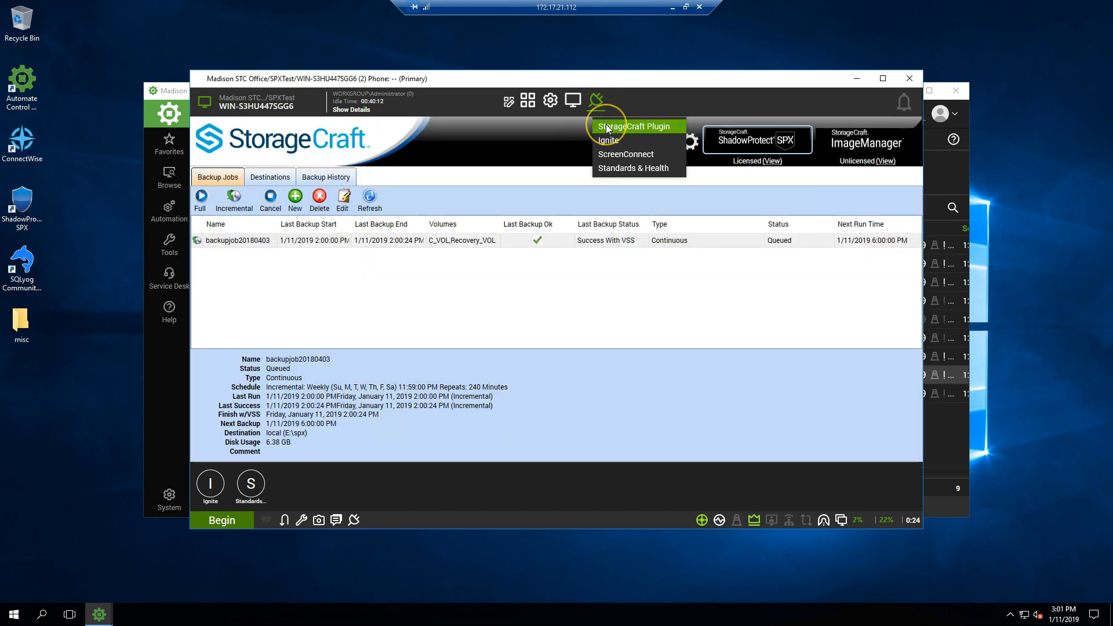
click(630, 81)
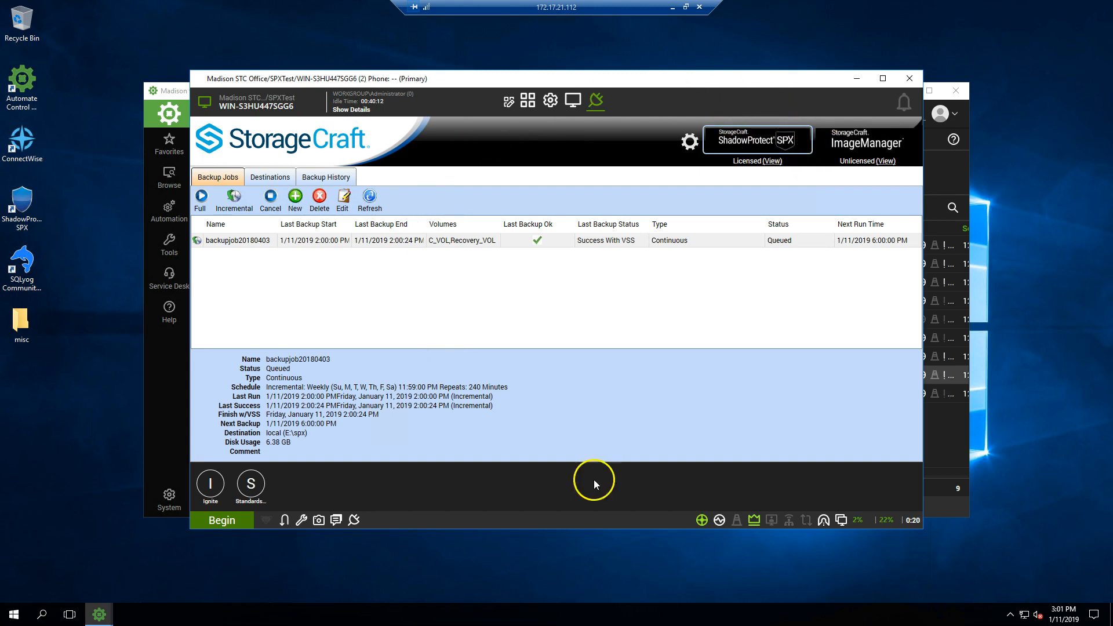
- View the computer's ImageManager page, return to ShadowProtect SPX, and close the computer window
click(852, 143)
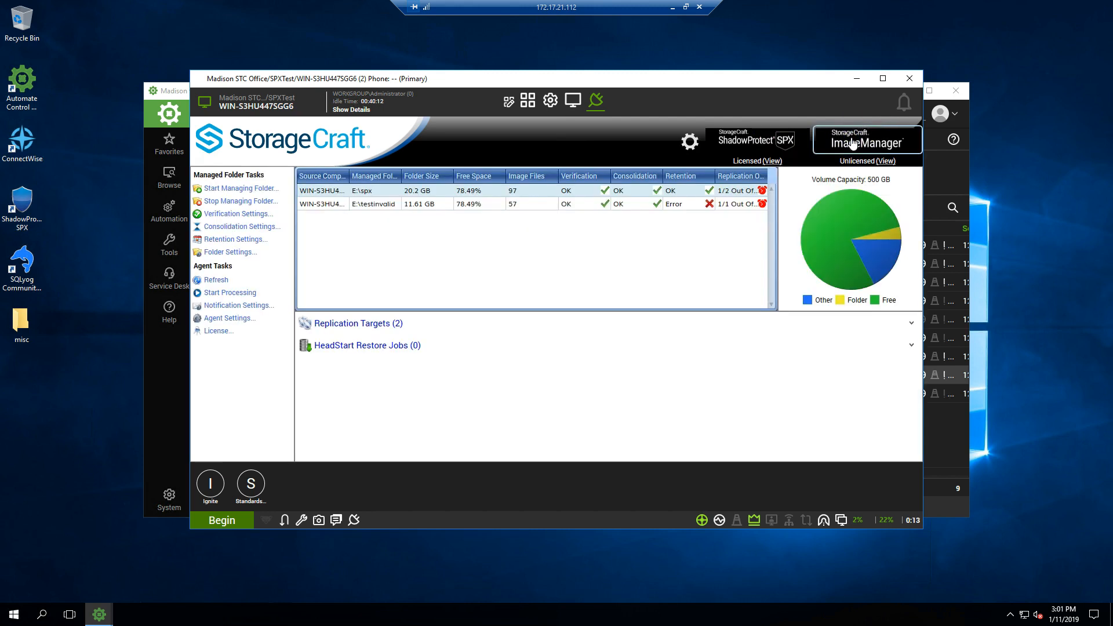
click(777, 143)
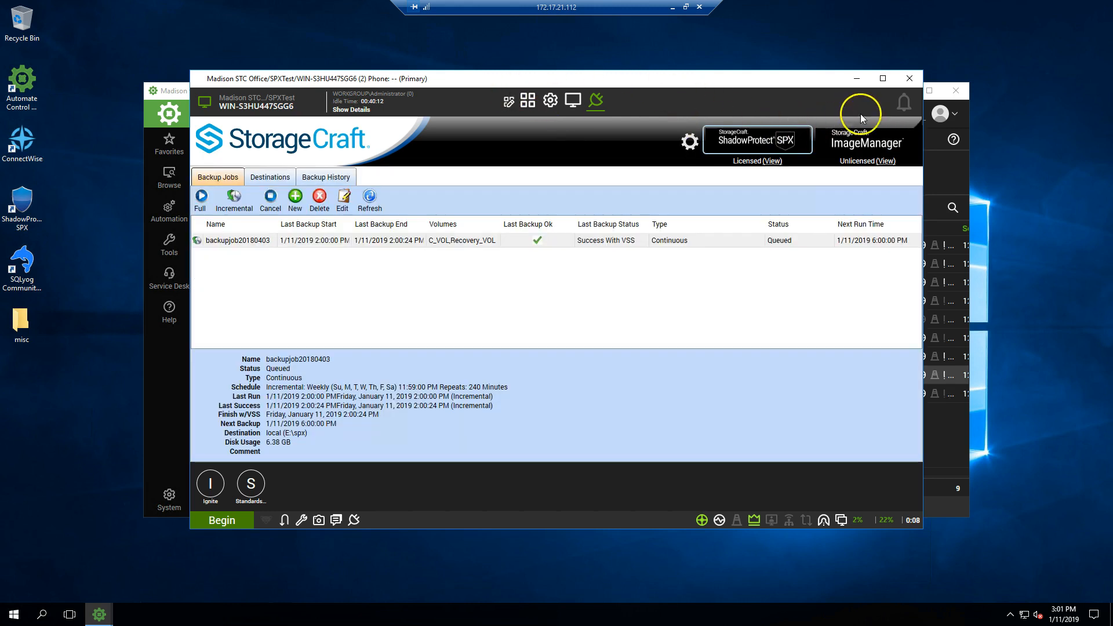
click(903, 82)
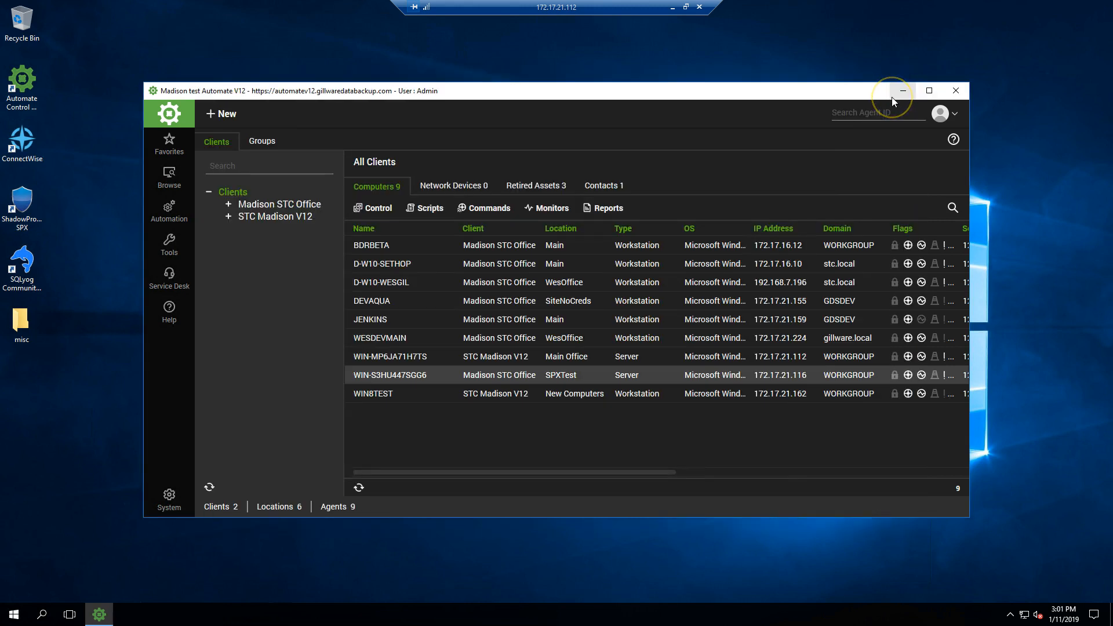
- Examine the Inventory and Remote Agent commands available for the computer WIN-S3HU447SGG6, including Update Config and Update Plugins
right_click(394, 374)
mouse_move(407, 389)
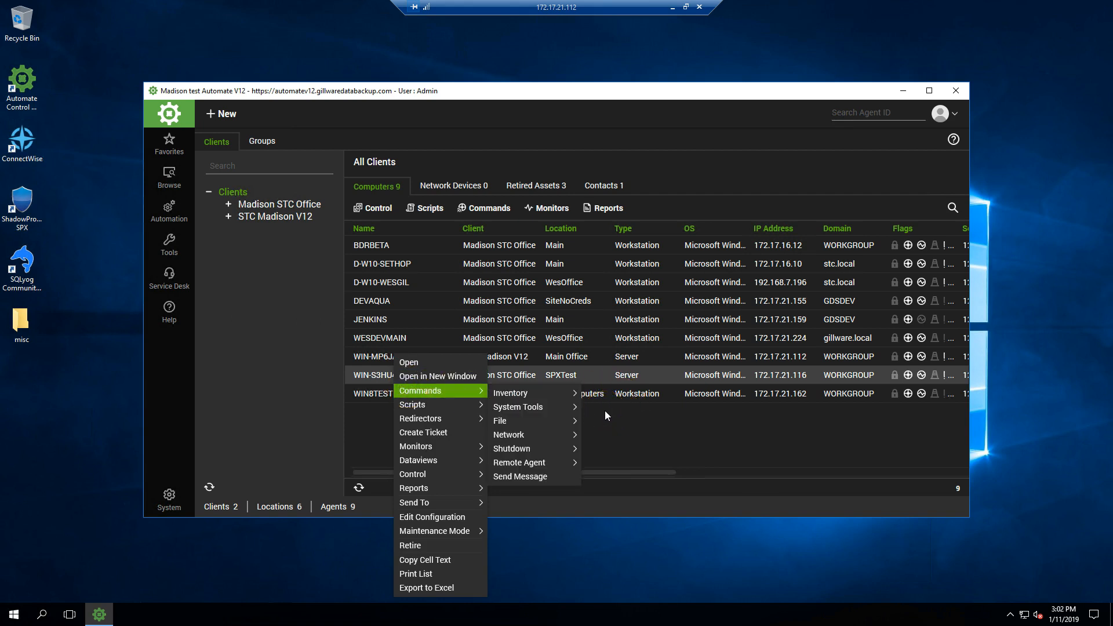
mouse_move(530, 395)
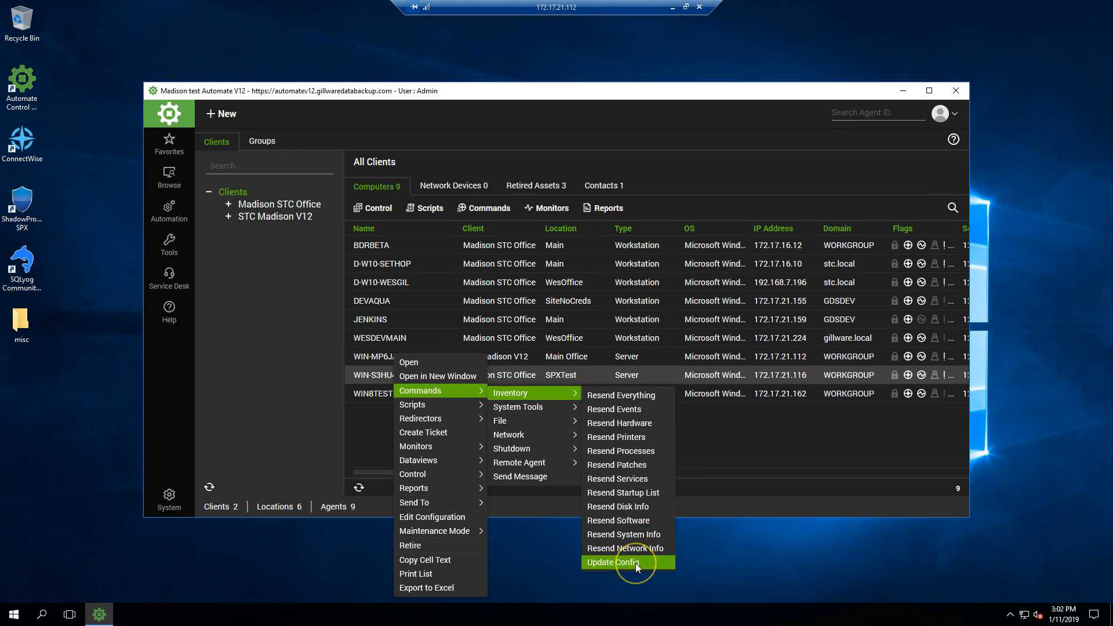
click(638, 536)
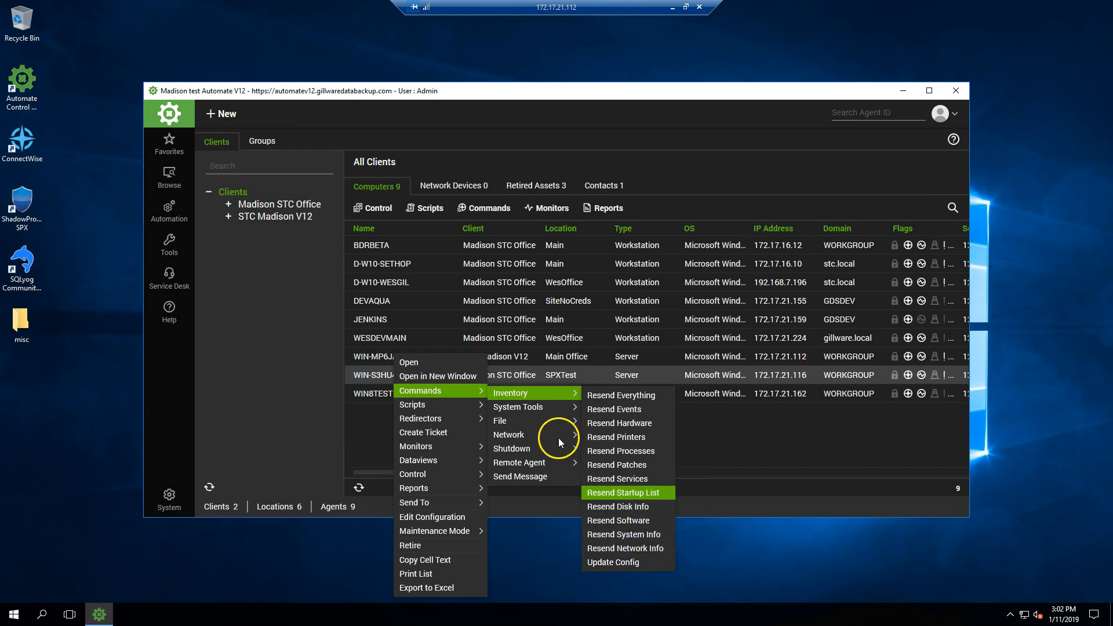
mouse_move(538, 464)
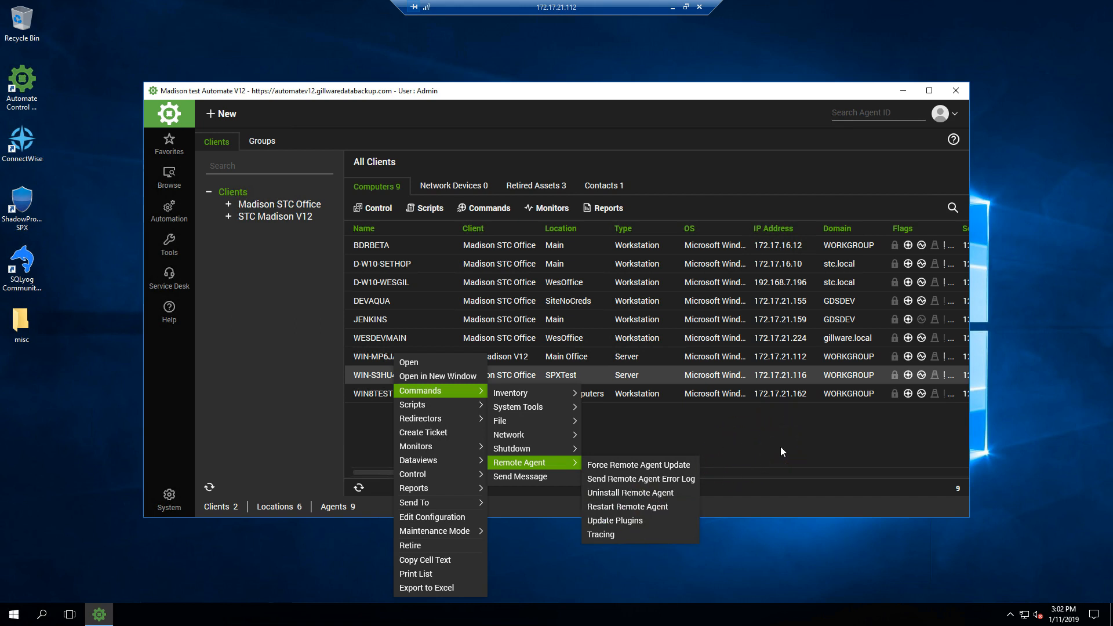
- Reopen the computer WIN-S3HU447SGG6 and display its StorageCraft backup jobs
click(386, 372)
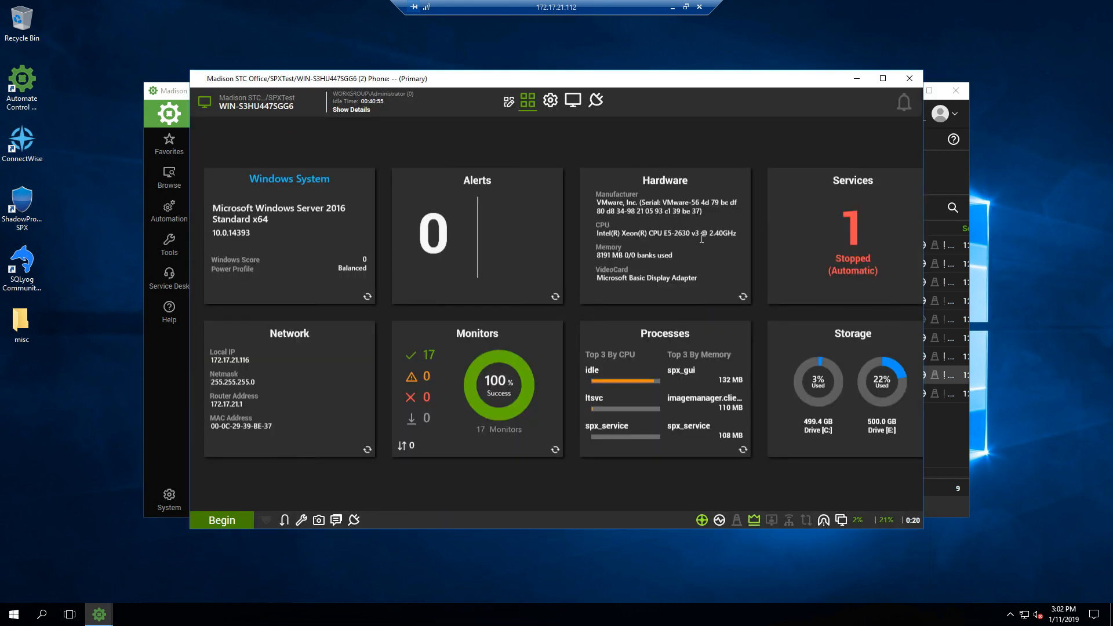
click(603, 106)
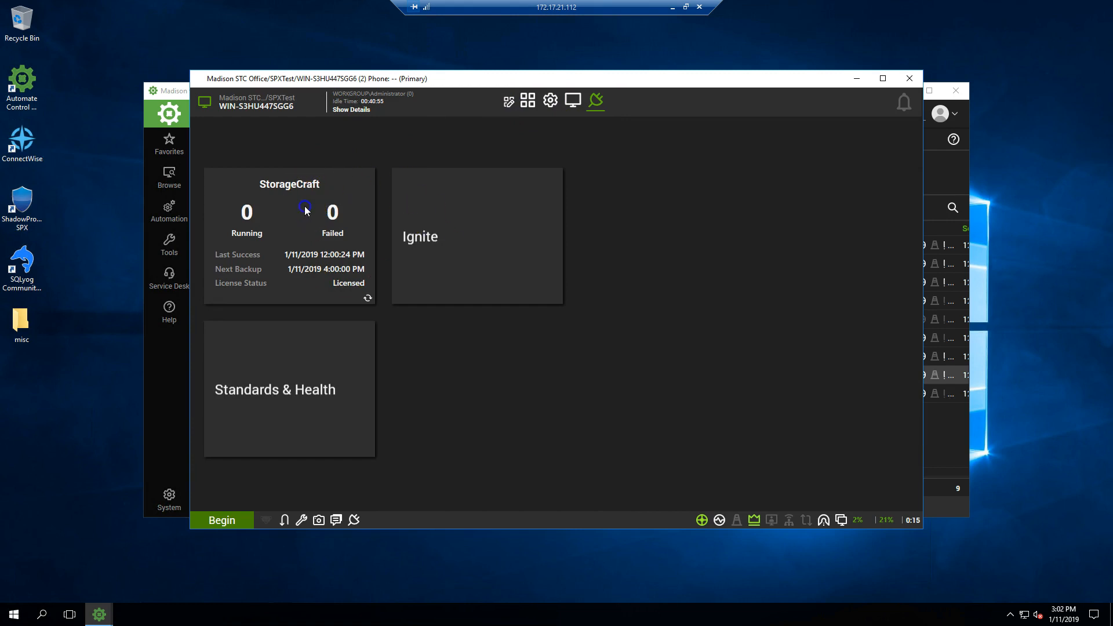
click(305, 210)
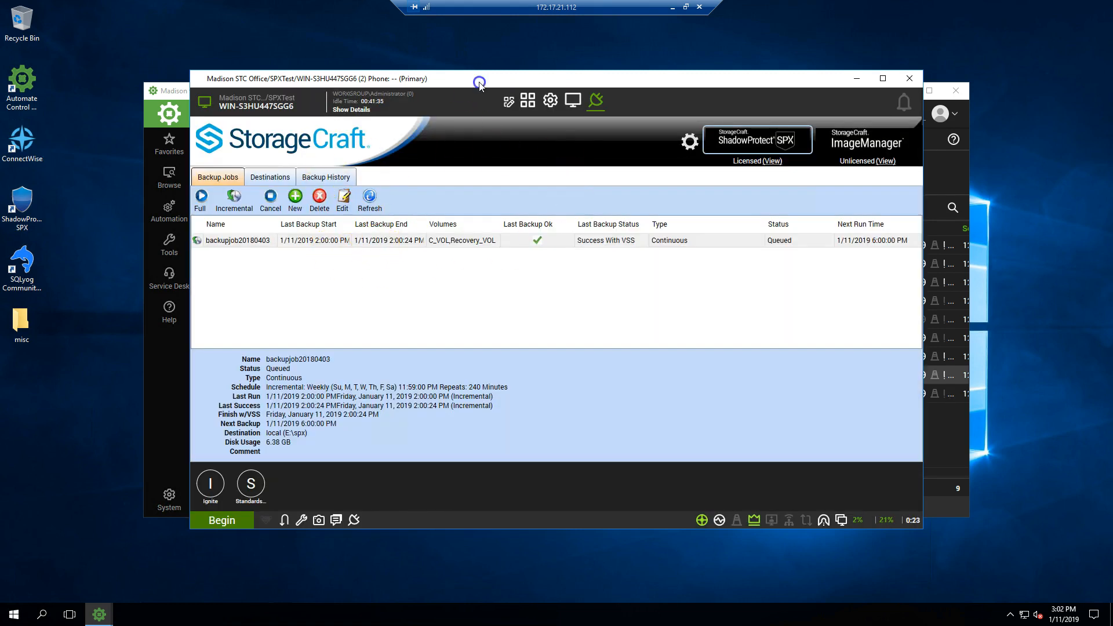
- Move the computer window aside, open the StorageCraft overview for all clients and locations, and enlarge it until all three product tiles fit
drag(479, 83, 571, 68)
click(169, 240)
click(226, 266)
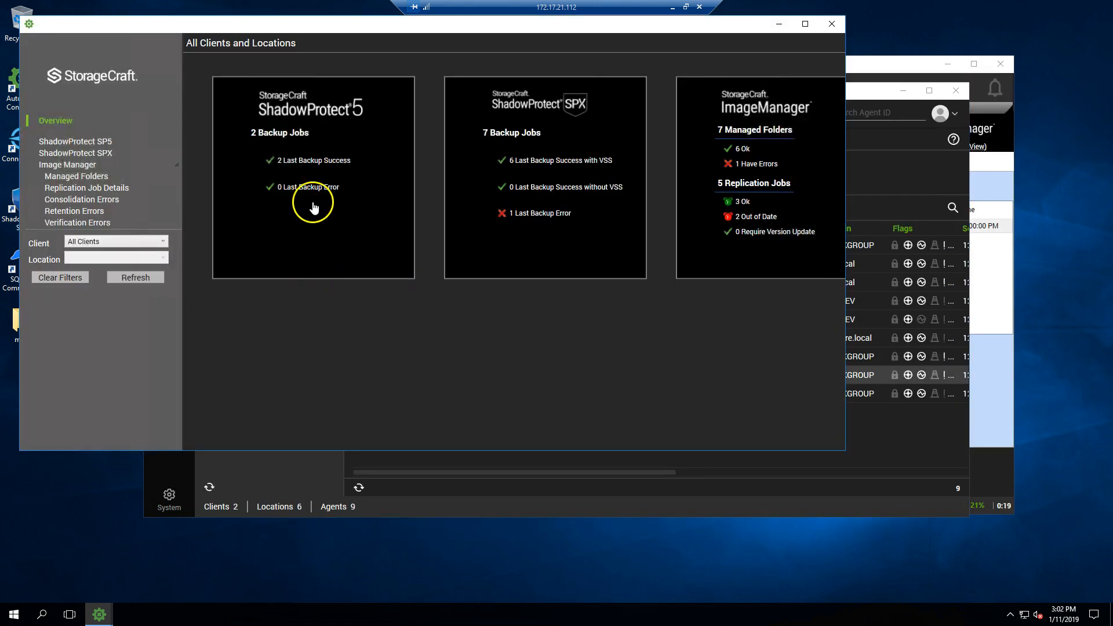
drag(846, 450, 1067, 562)
- Review the ShadowProtect SP5, ShadowProtect SPX and Image Manager pages for all clients, return to the overview, and minimize it and the Control Center
click(396, 164)
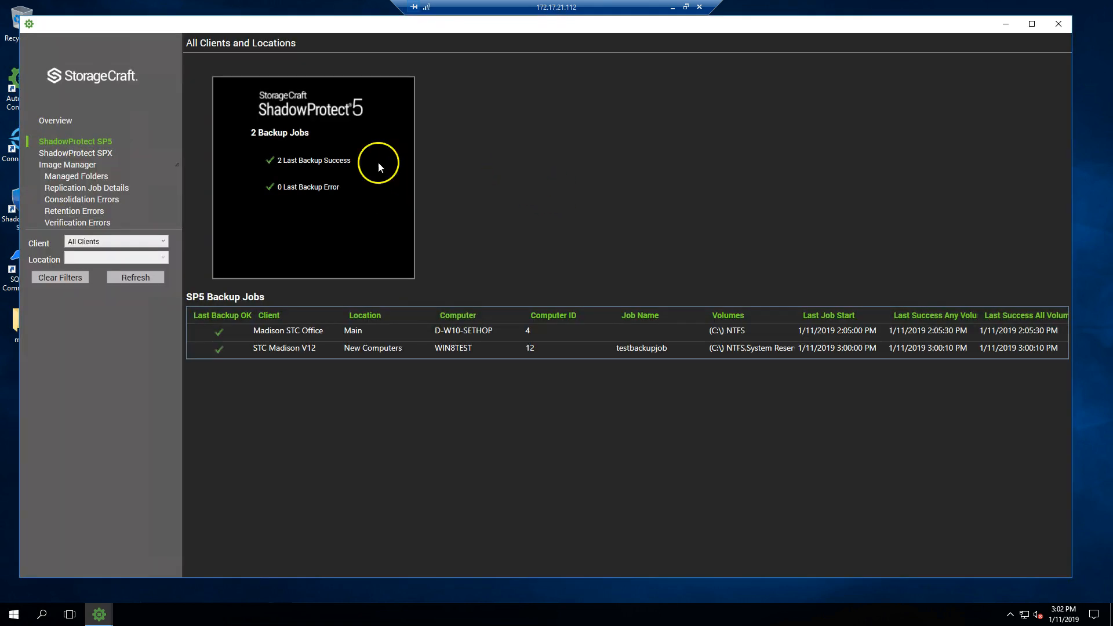
click(68, 153)
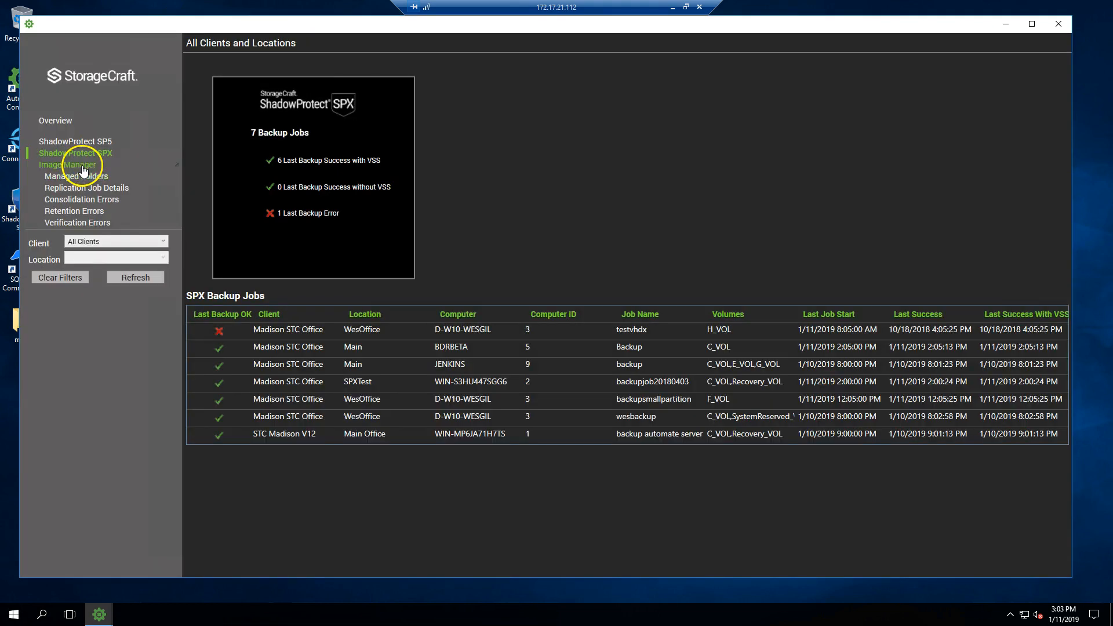
click(82, 165)
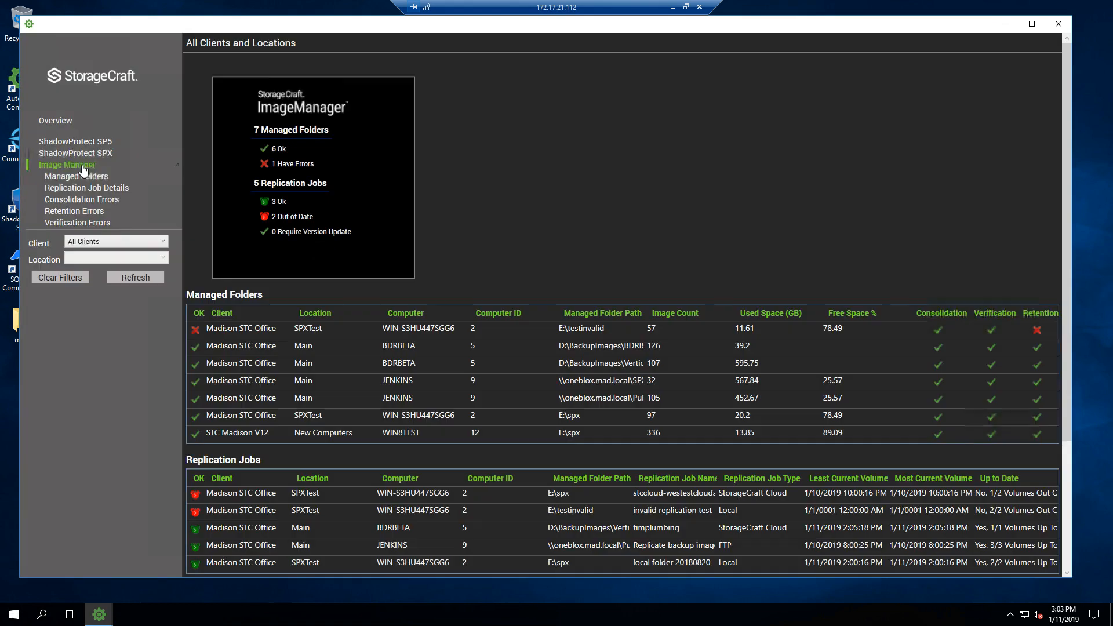
click(42, 121)
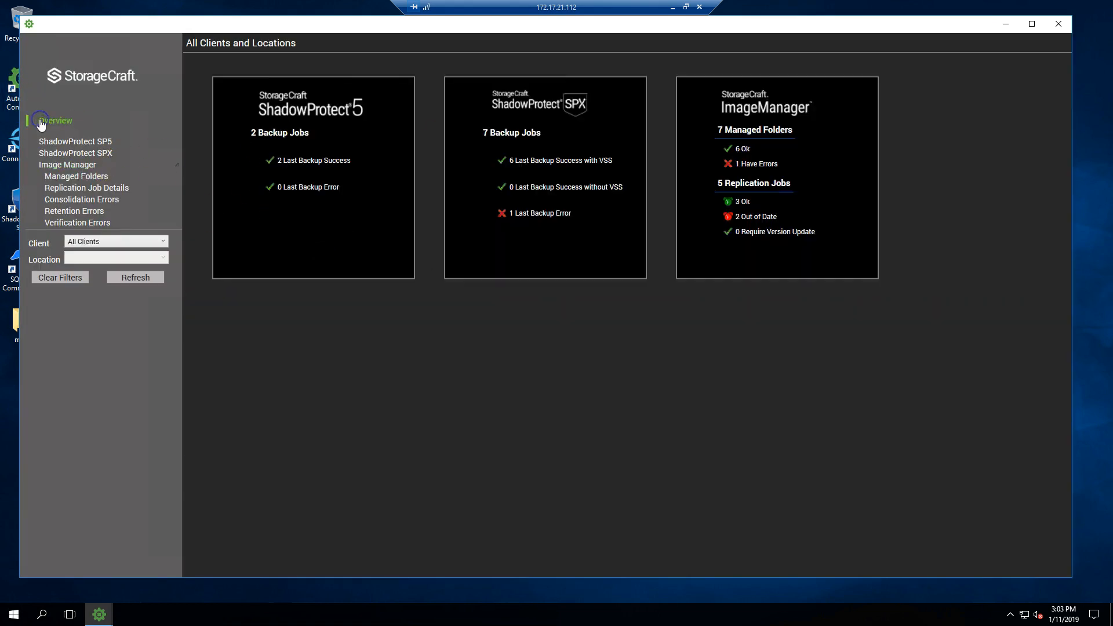
click(1006, 24)
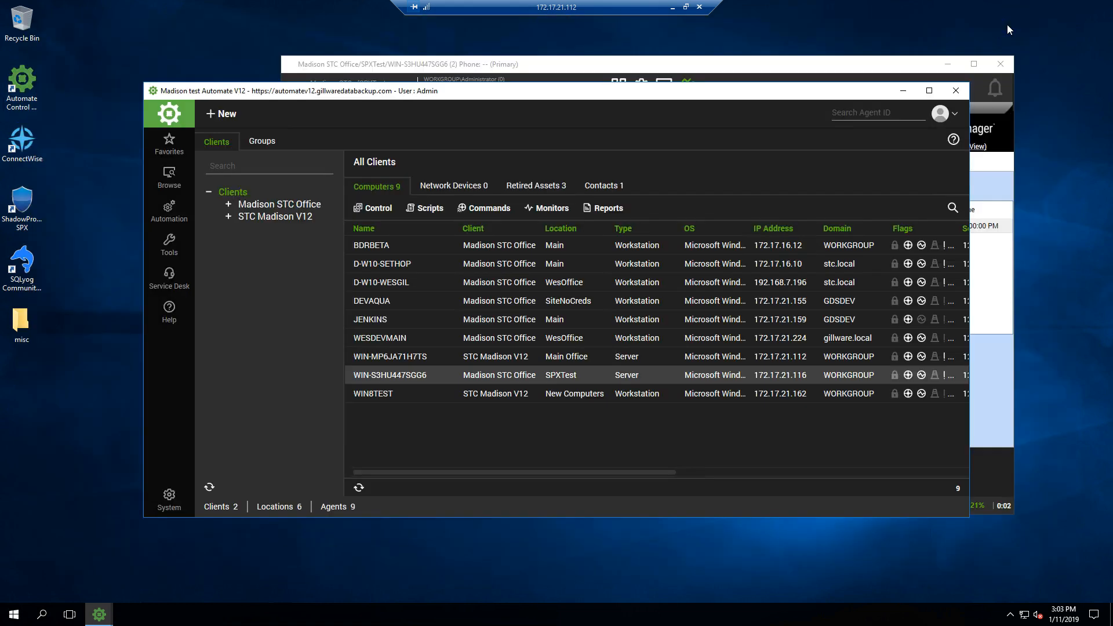
click(904, 91)
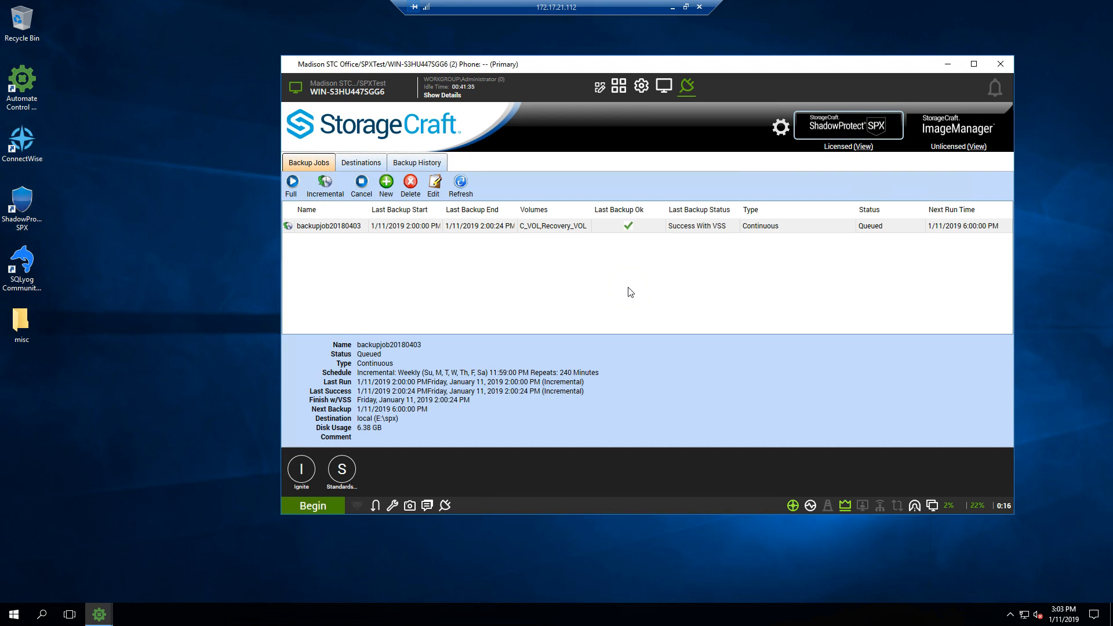
- Open StorageCraft Info & Settings for the computer and examine the plugin messages with the dialog enlarged and the full message text readable
click(780, 128)
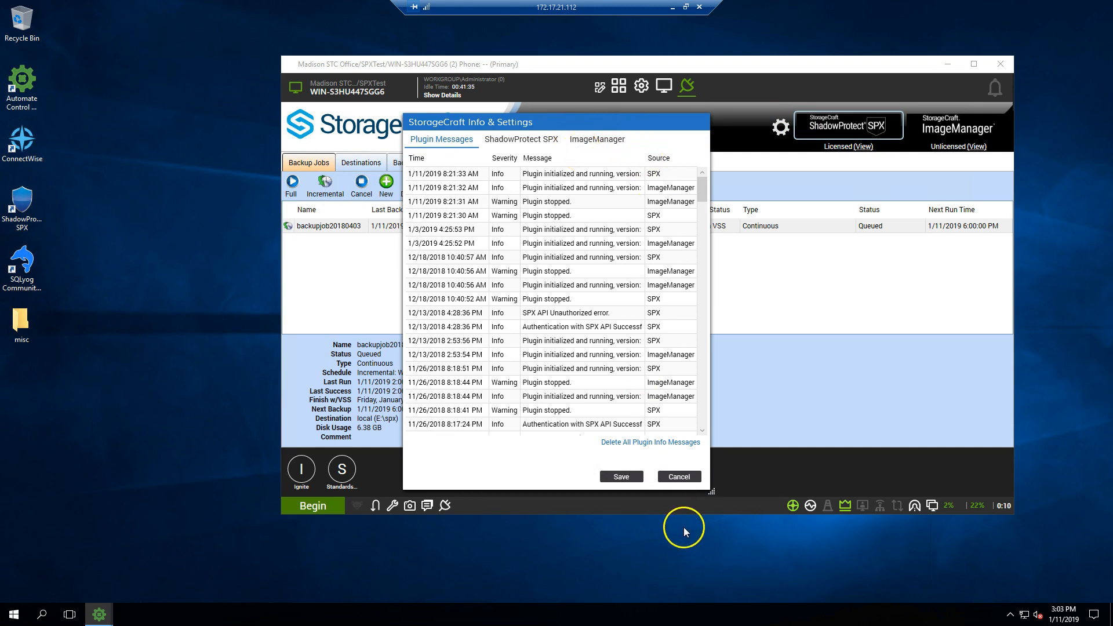
drag(712, 492, 931, 547)
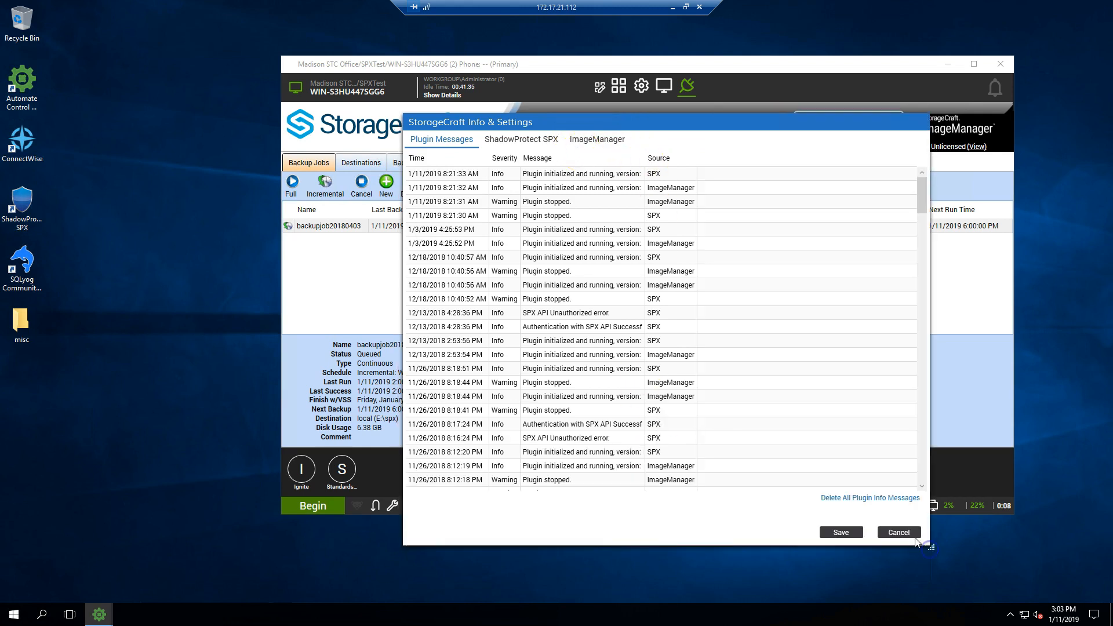
click(597, 174)
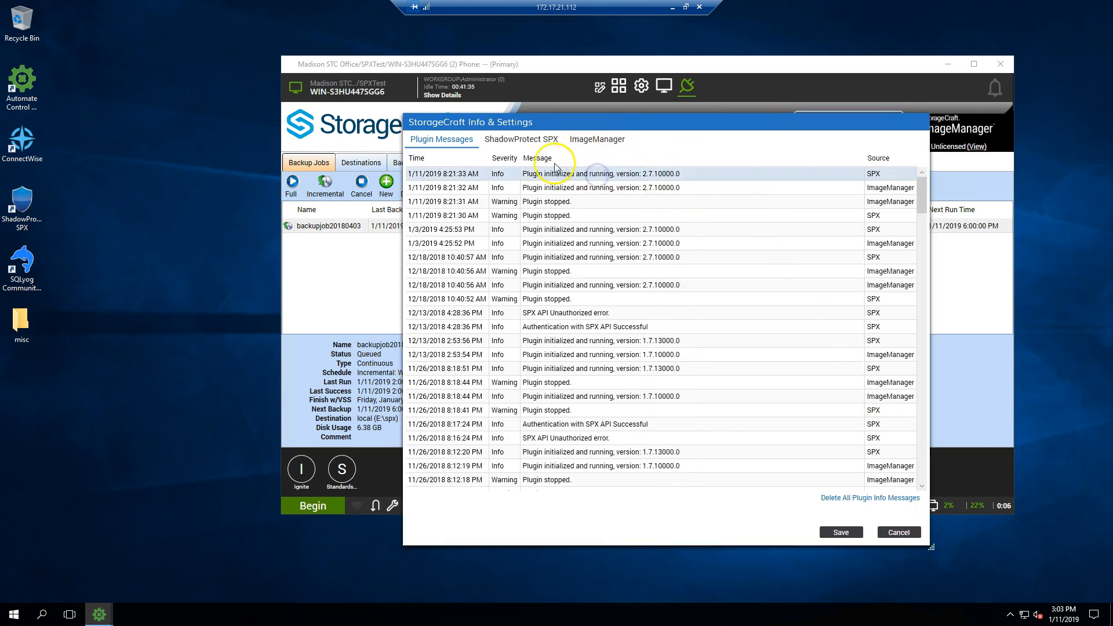
click(519, 140)
click(452, 139)
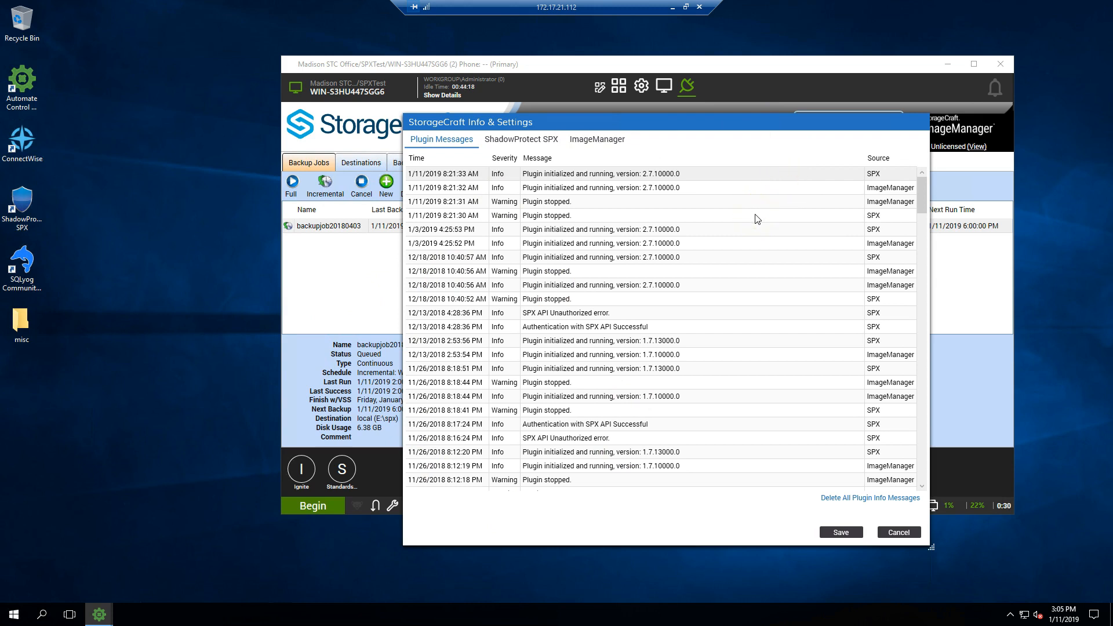
- Go through the ShadowProtect SPX remote thread check times for backup jobs, destinations and volumes, and save the settings
click(524, 143)
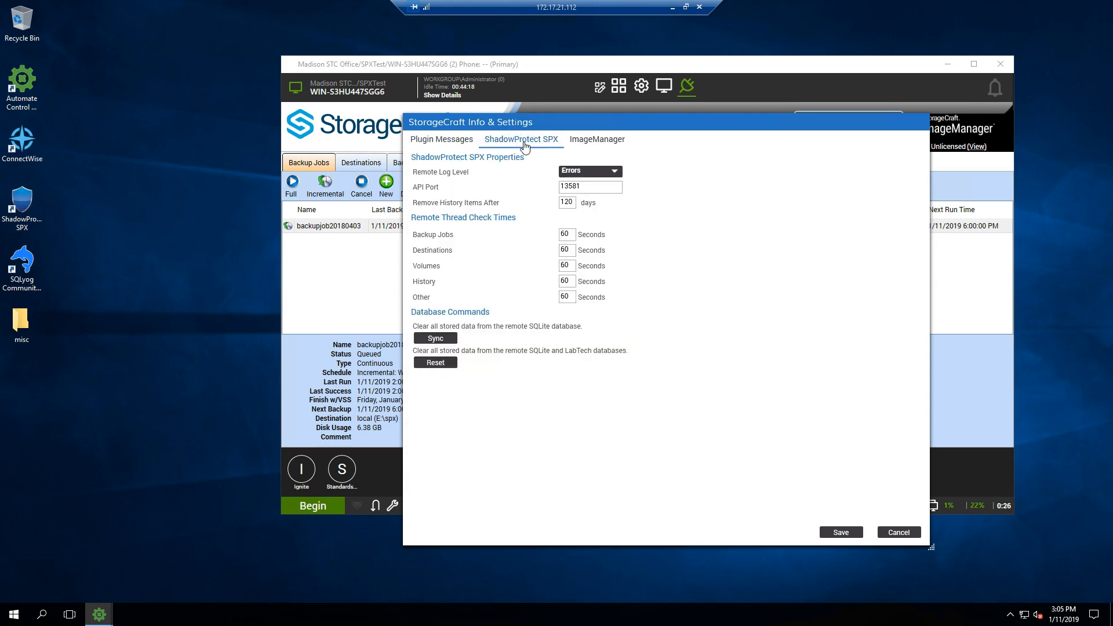
double_click(565, 238)
double_click(565, 250)
double_click(567, 265)
click(571, 235)
double_click(567, 232)
click(570, 253)
click(841, 532)
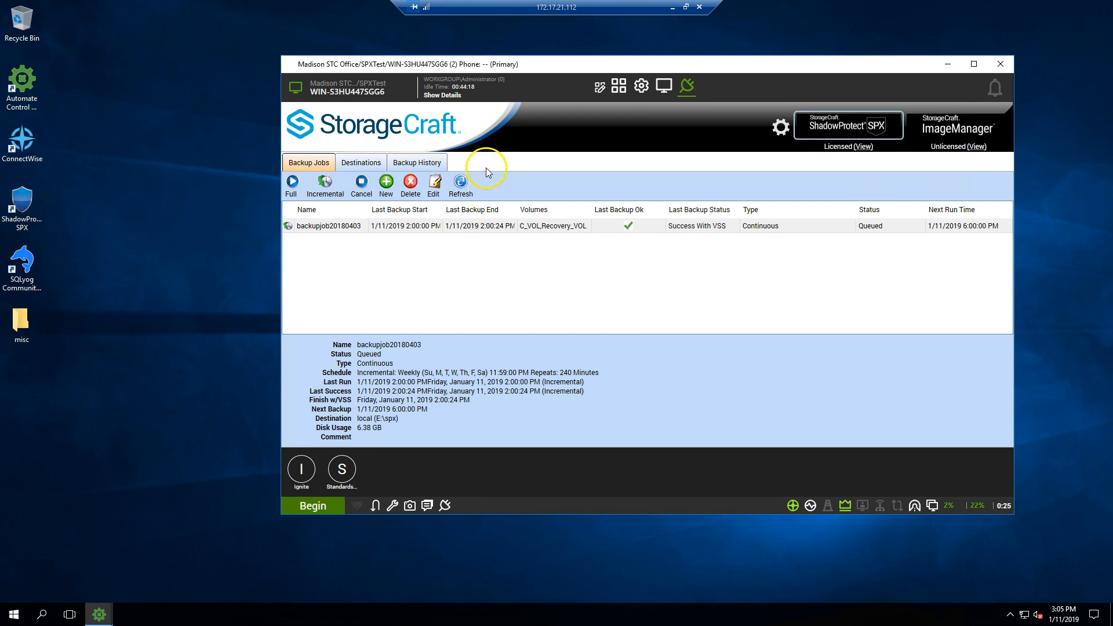
- Refresh the SPX backup jobs, view the destinations, and retrieve the backup history from 12/12/2018 to 1/11/2019
click(458, 184)
click(370, 163)
click(408, 162)
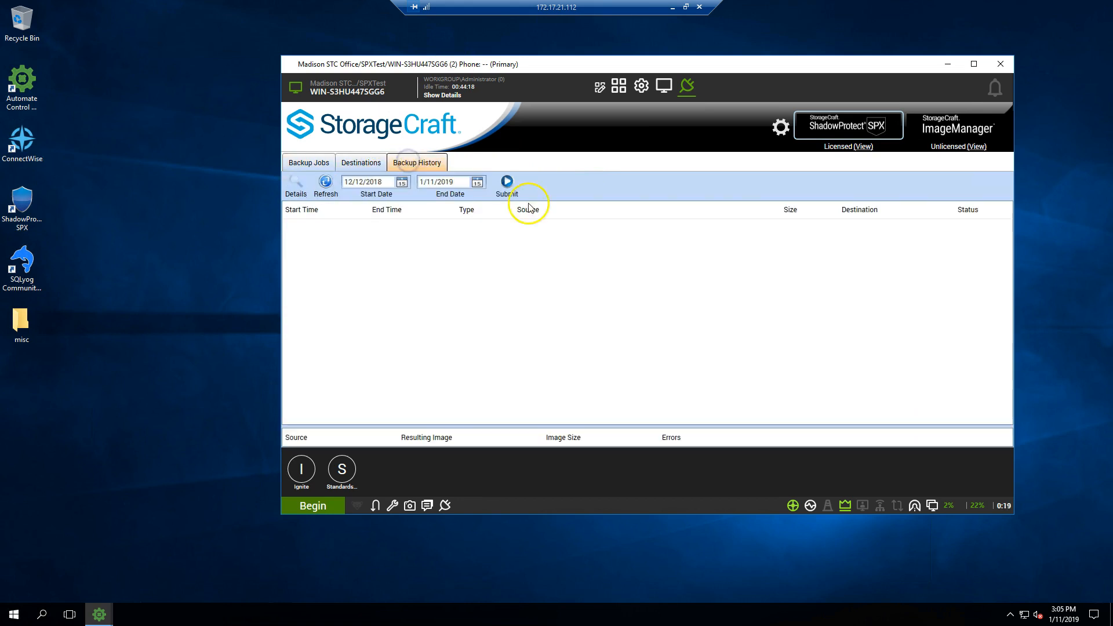
click(507, 182)
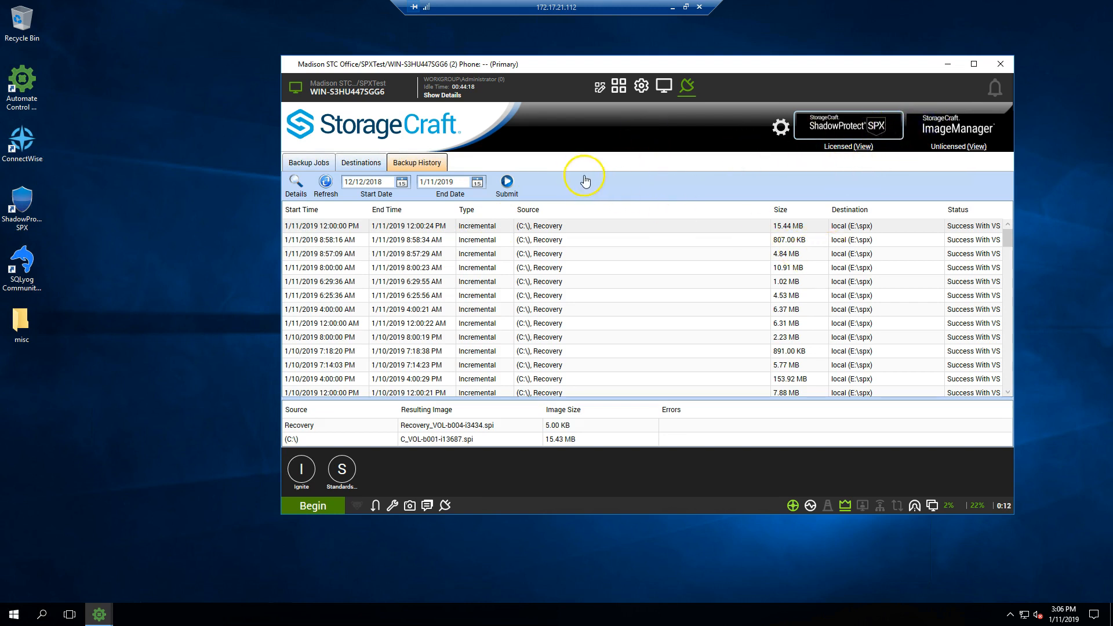
- Refresh the computer's ImageManager data and return to ShadowProtect SPX
click(952, 133)
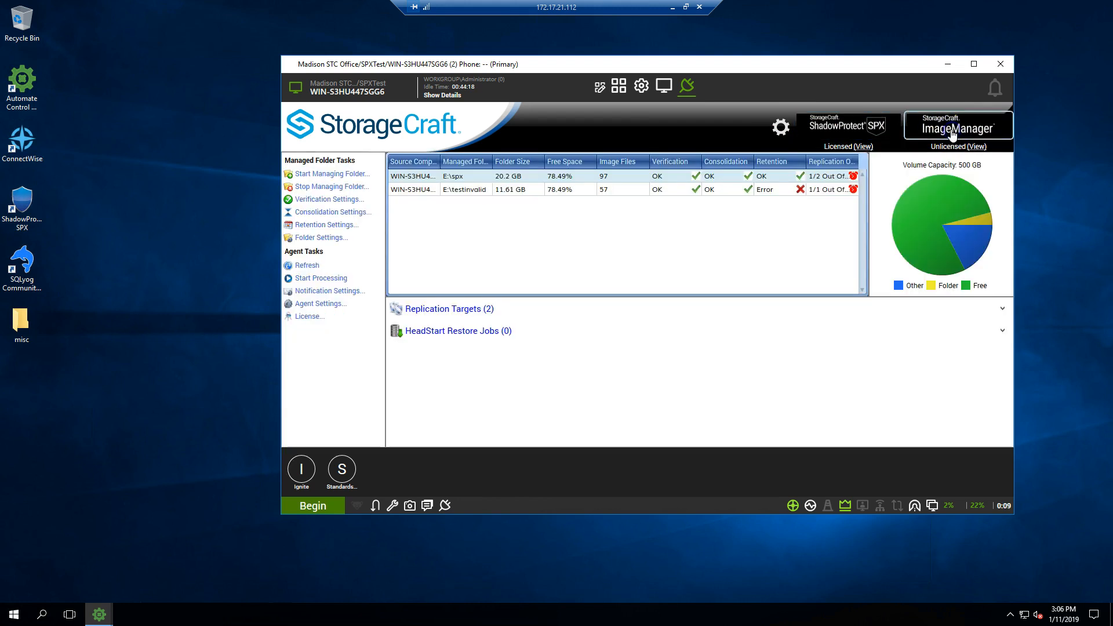
click(304, 266)
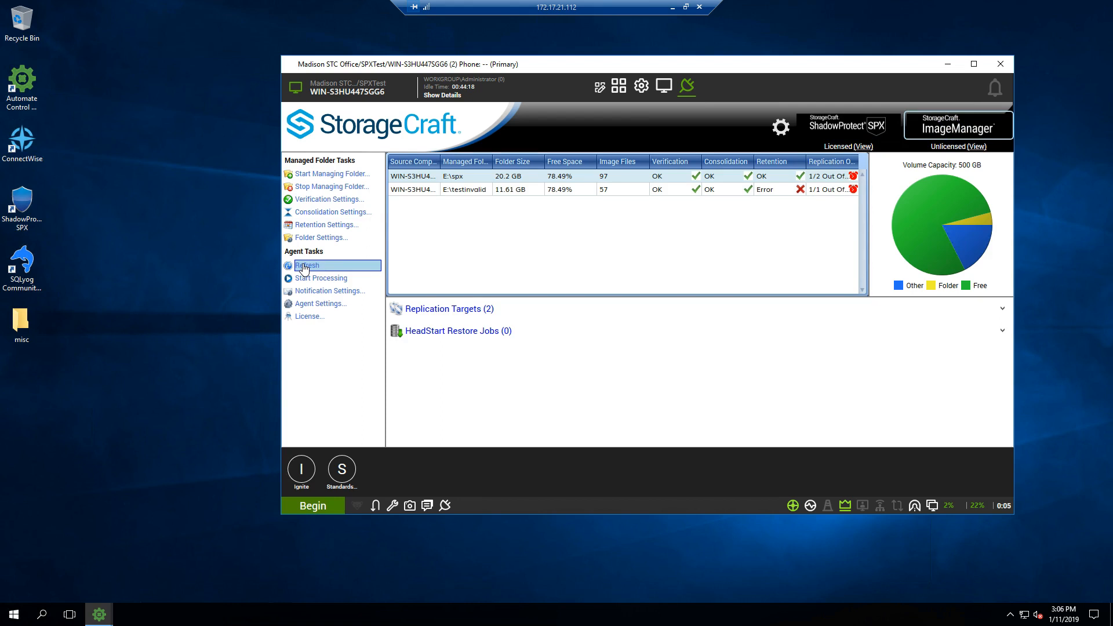
click(832, 129)
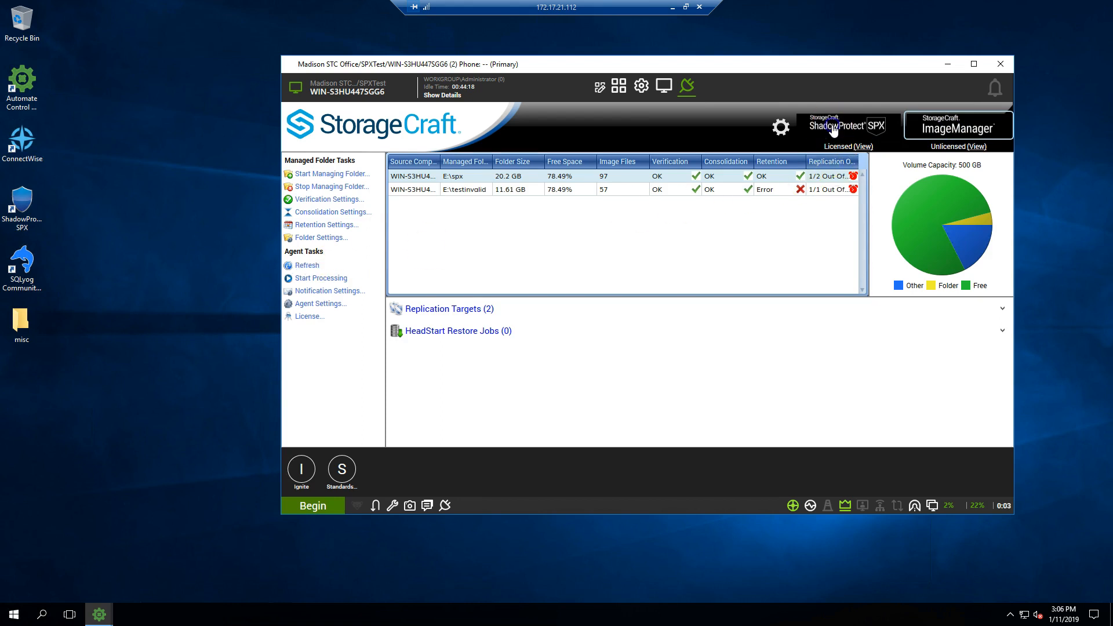